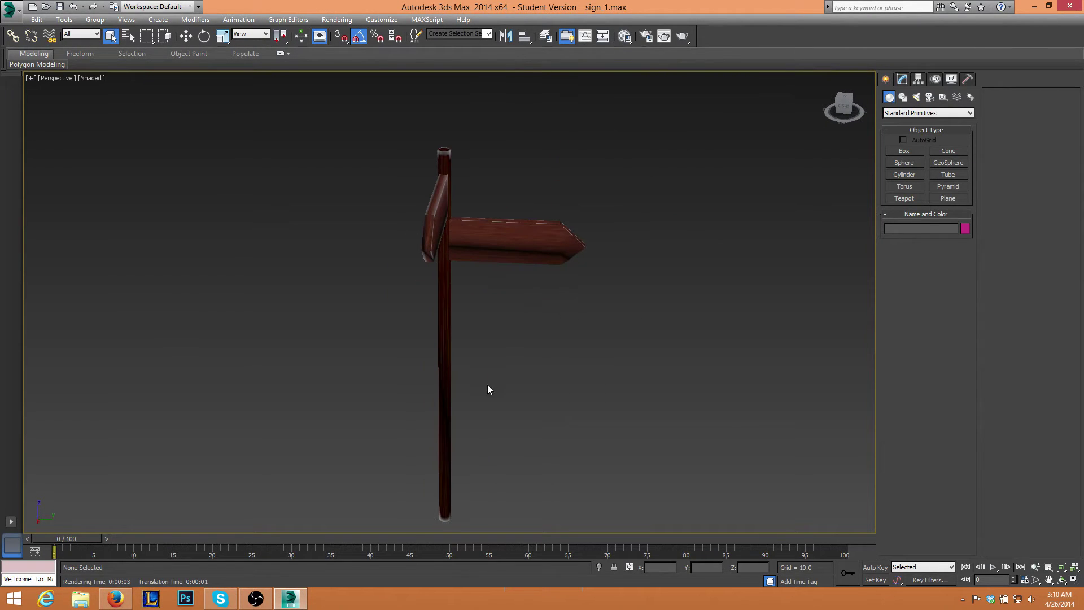
- Inspect the signpost model from several sides and examine its wood material in the Material Editor
middle_click_drag(465, 430, 541, 461, "alt")
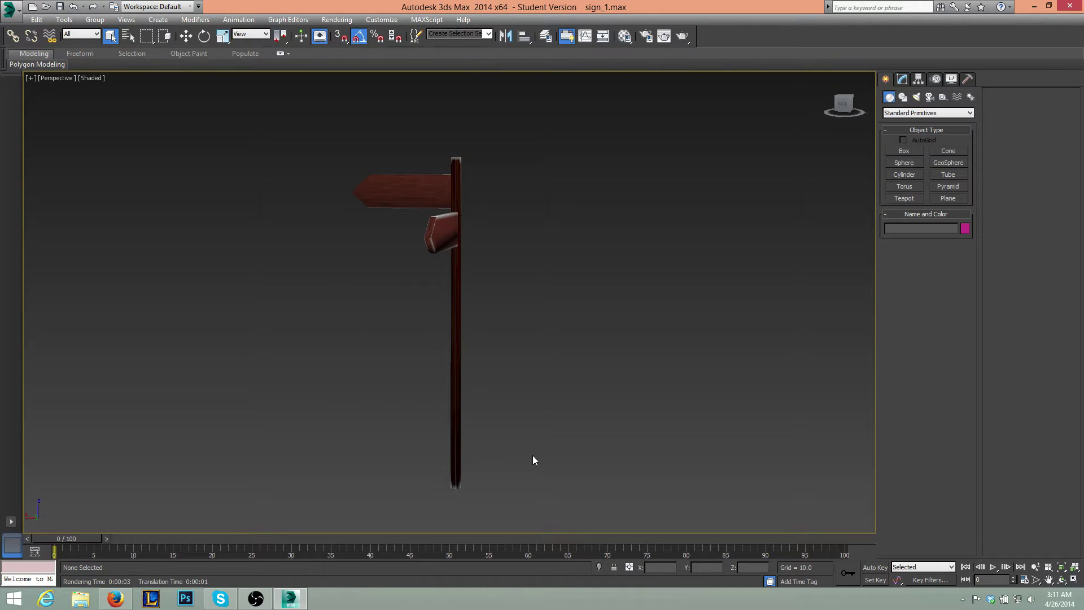
key("x")
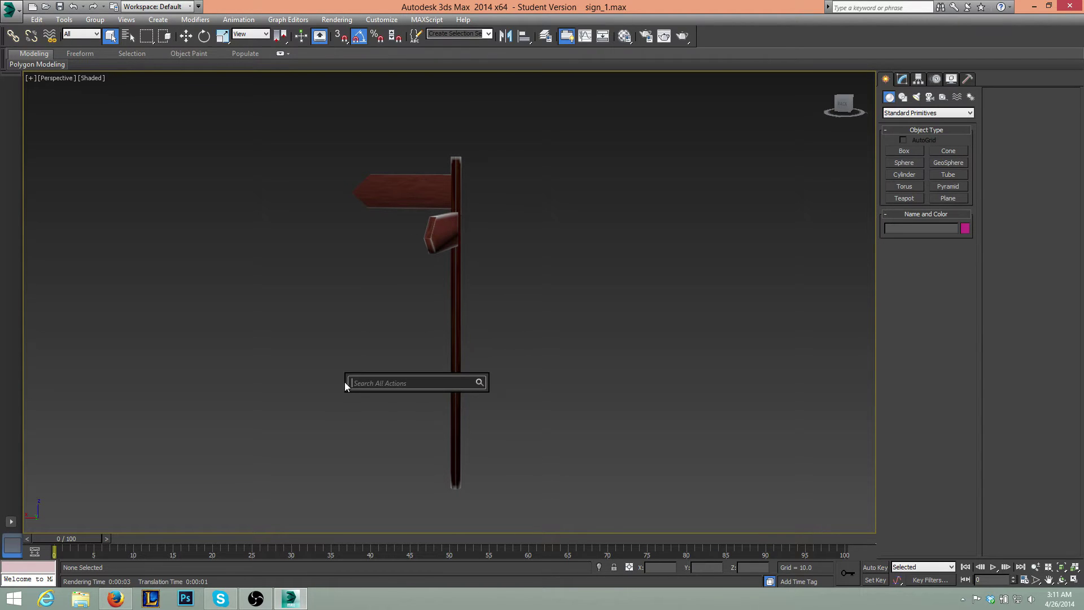
middle_click_drag(412, 324, 577, 128, "alt")
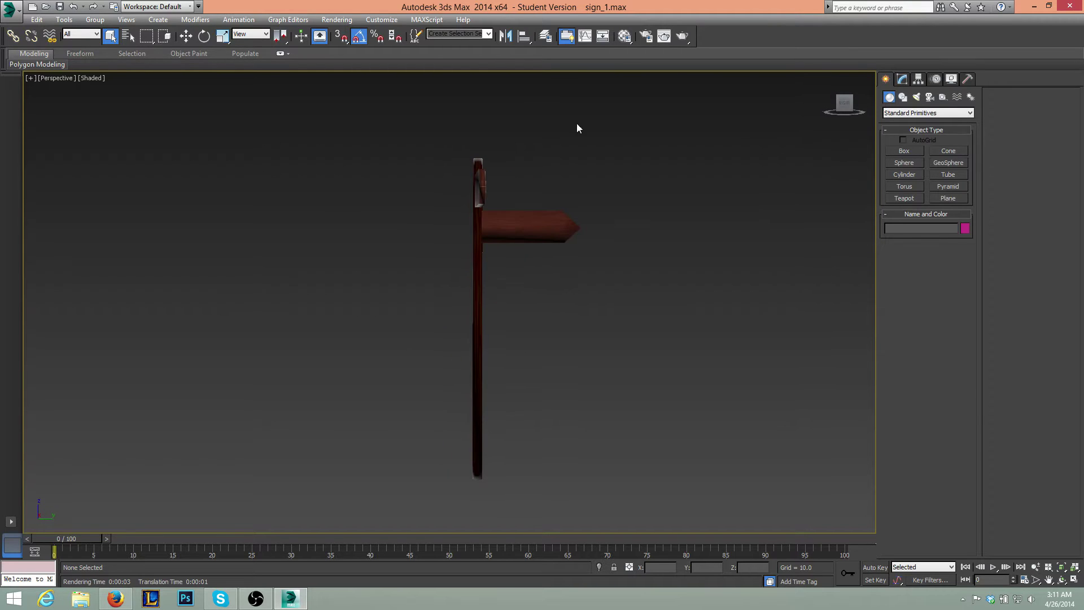
left_click(625, 36)
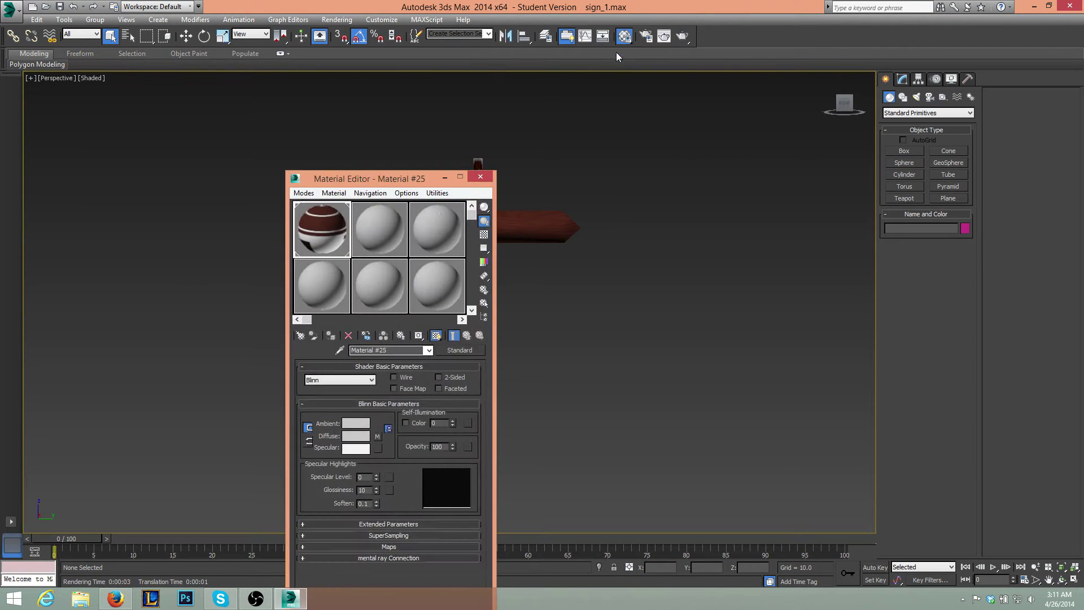
double_click(349, 230)
left_click(346, 6)
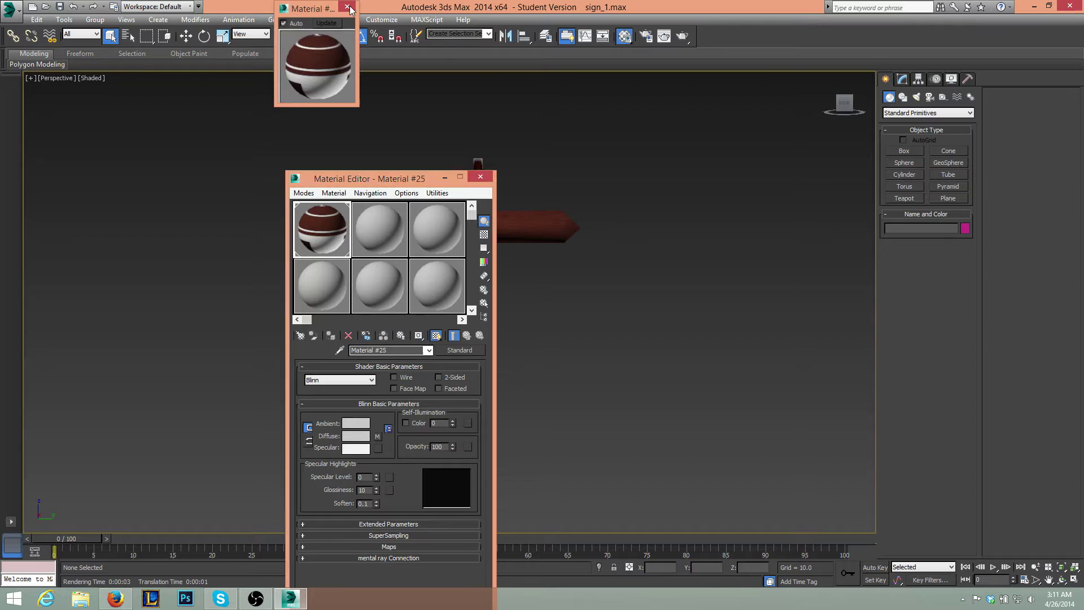
right_click(328, 237)
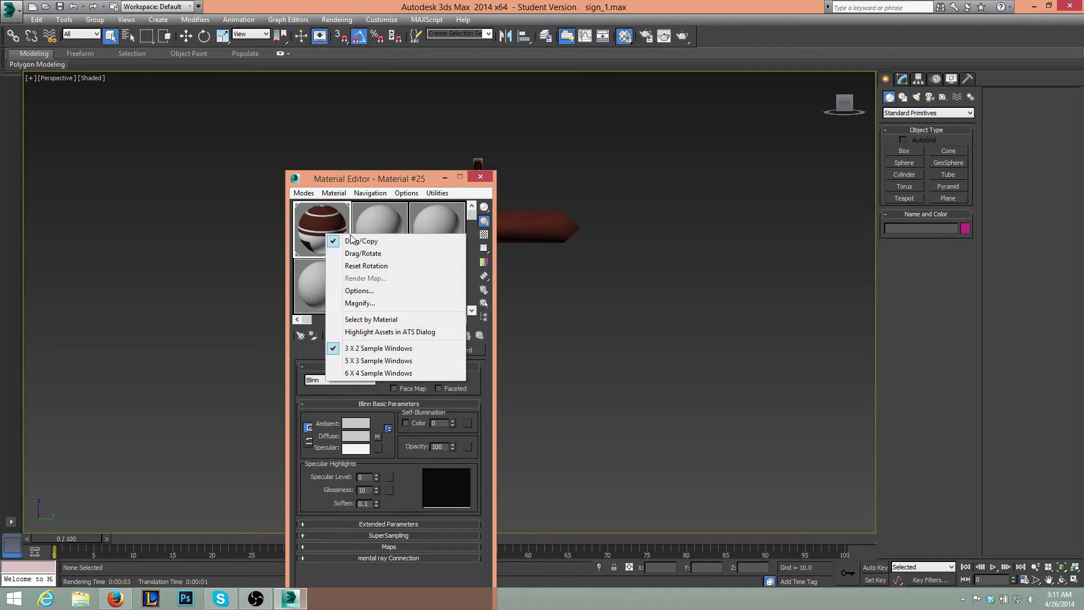
left_click(405, 189)
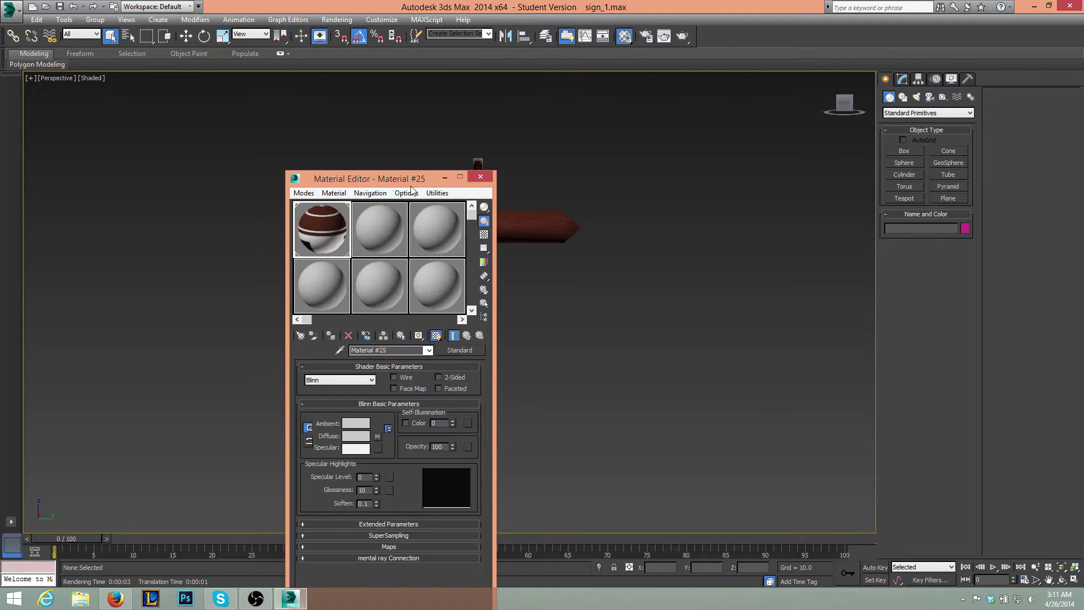
left_click(445, 177)
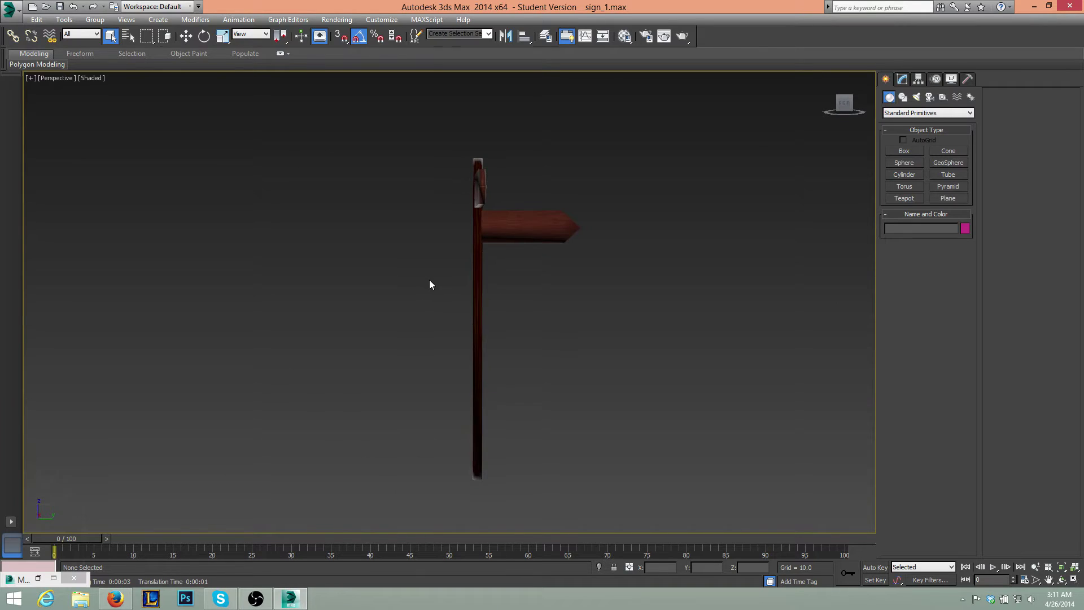
middle_click_drag(430, 280, 343, 297, "alt")
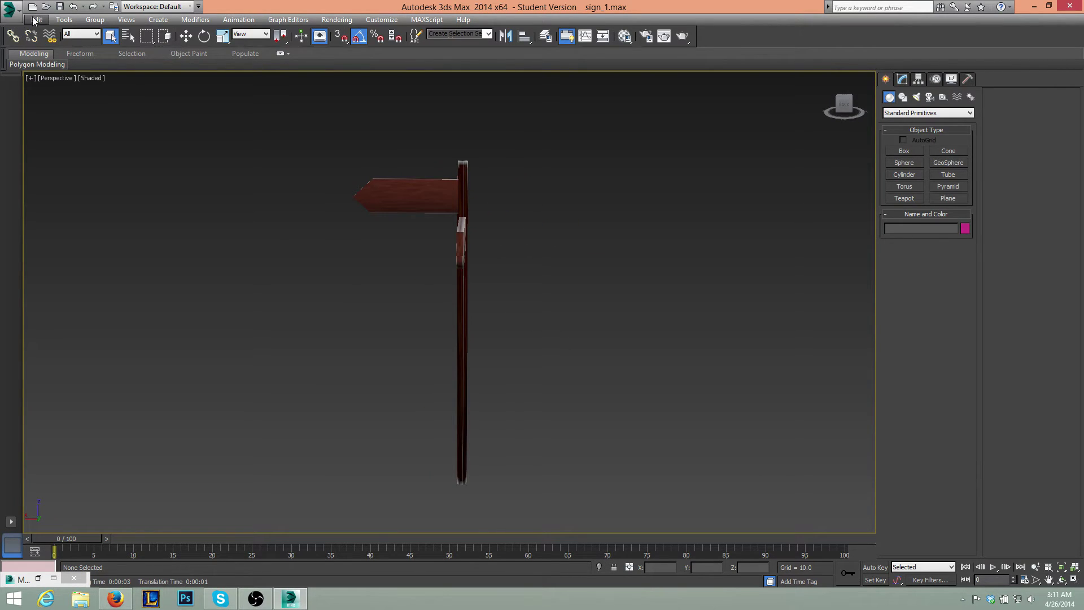
- Start exporting the signpost scene with Autodesk (*.FBX) as the file type
left_click(11, 9)
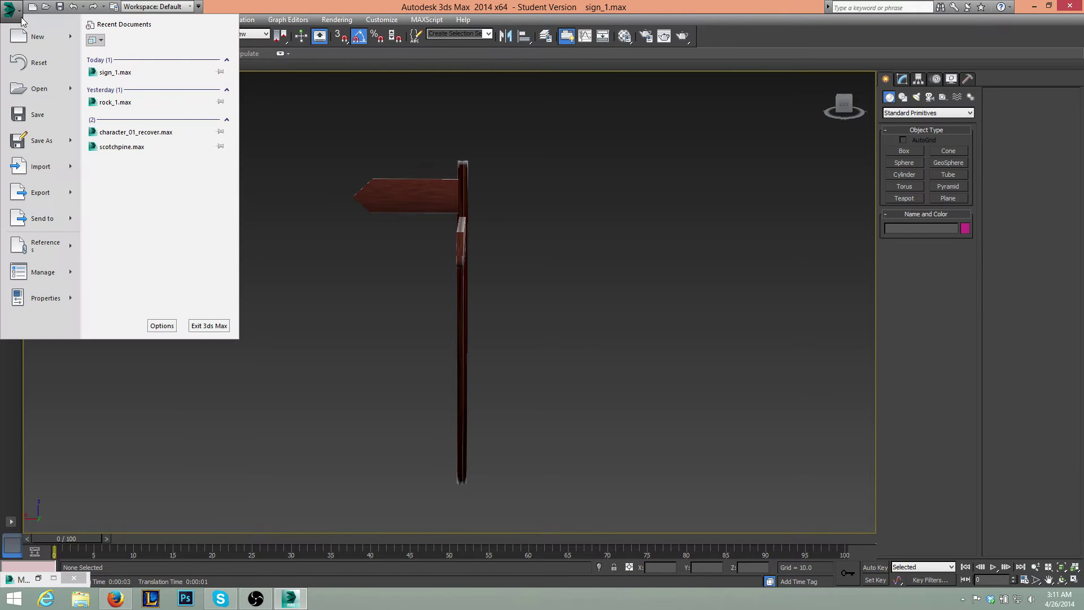
left_click(57, 202)
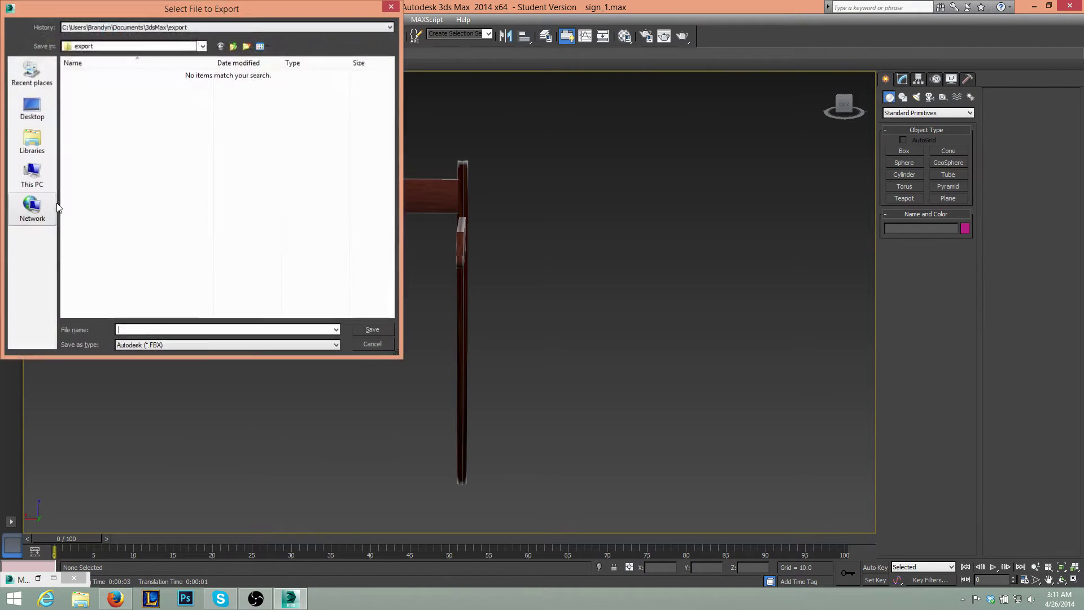
left_click(174, 348)
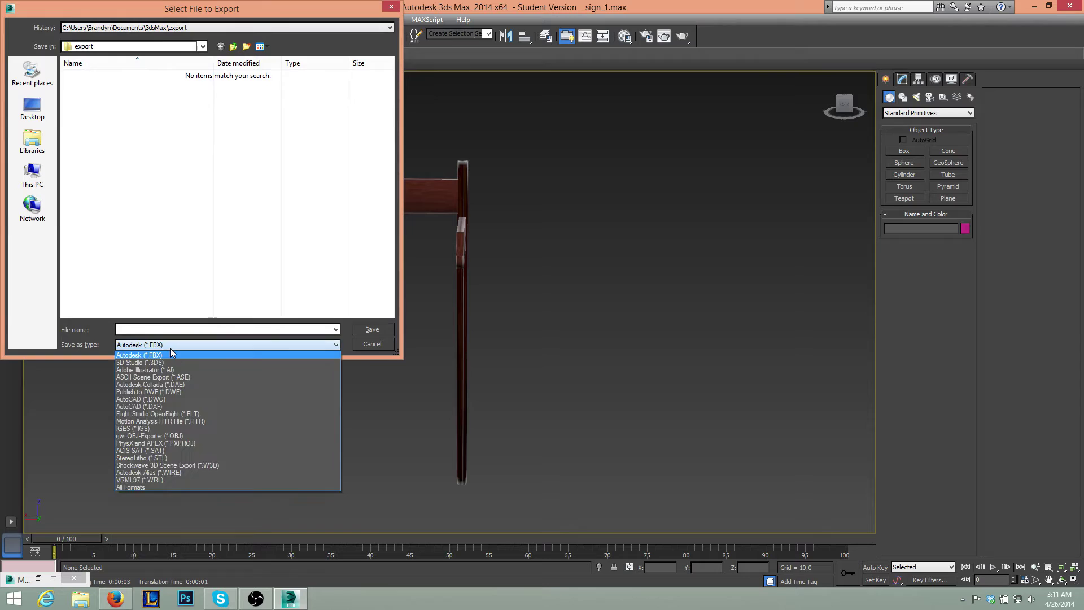
left_click(171, 348)
- Set the export location to UDK\UDK-07-2013\UDKGame\Content\College_Course\Static_Mesh on the DATA (D:) drive
left_click(33, 174)
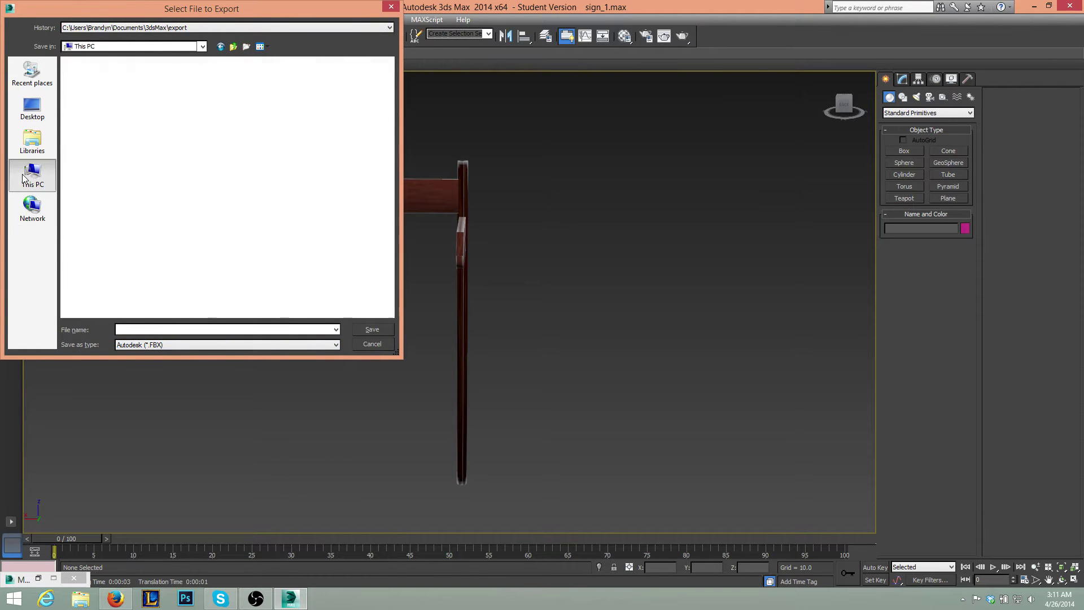
double_click(231, 196)
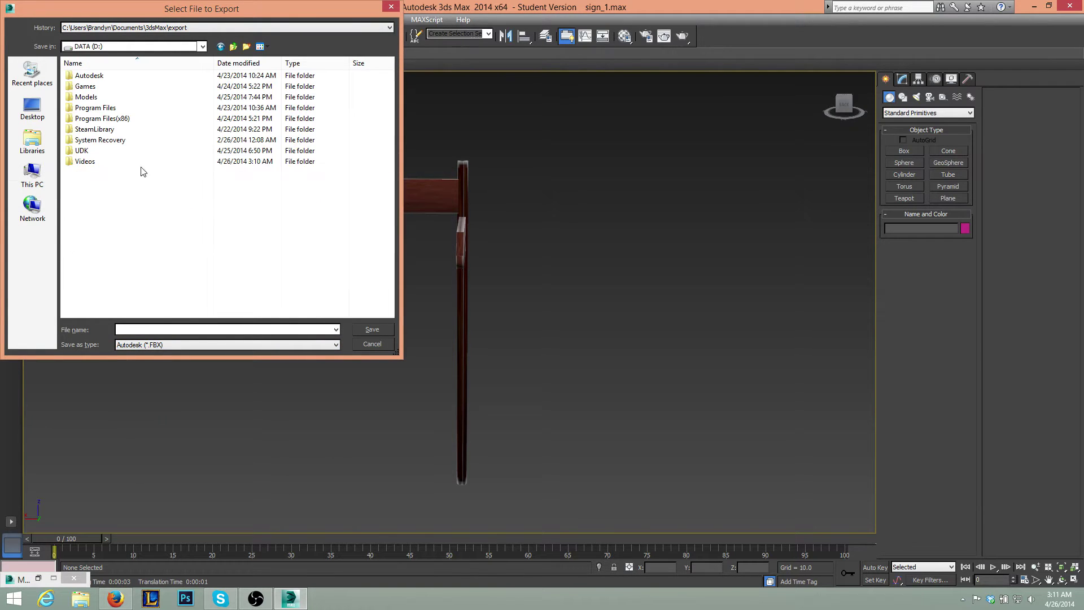
double_click(107, 154)
double_click(85, 86)
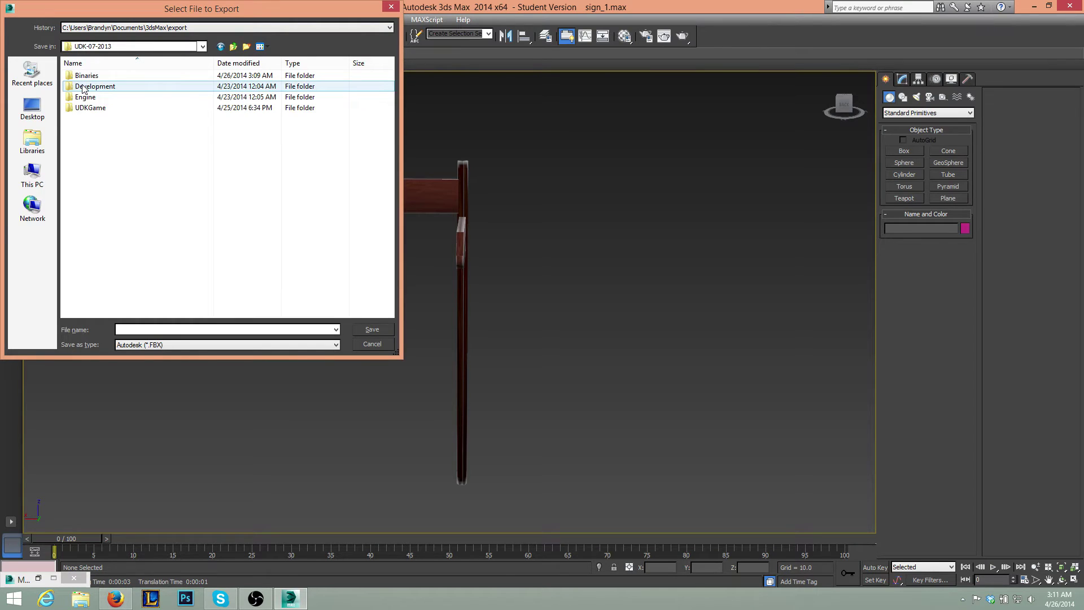
left_click(83, 109)
double_click(83, 109)
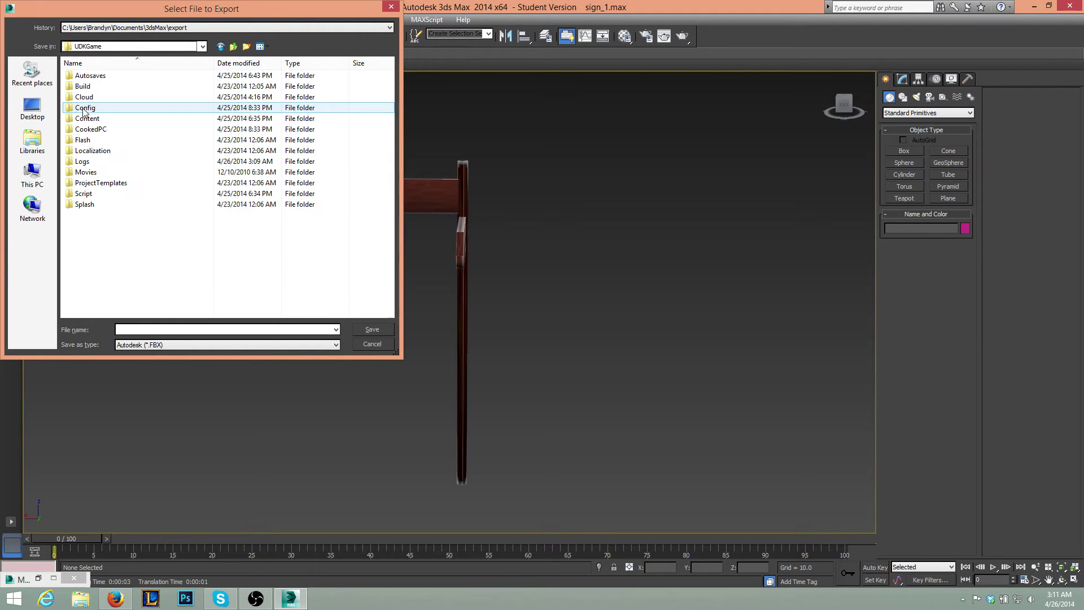
double_click(85, 117)
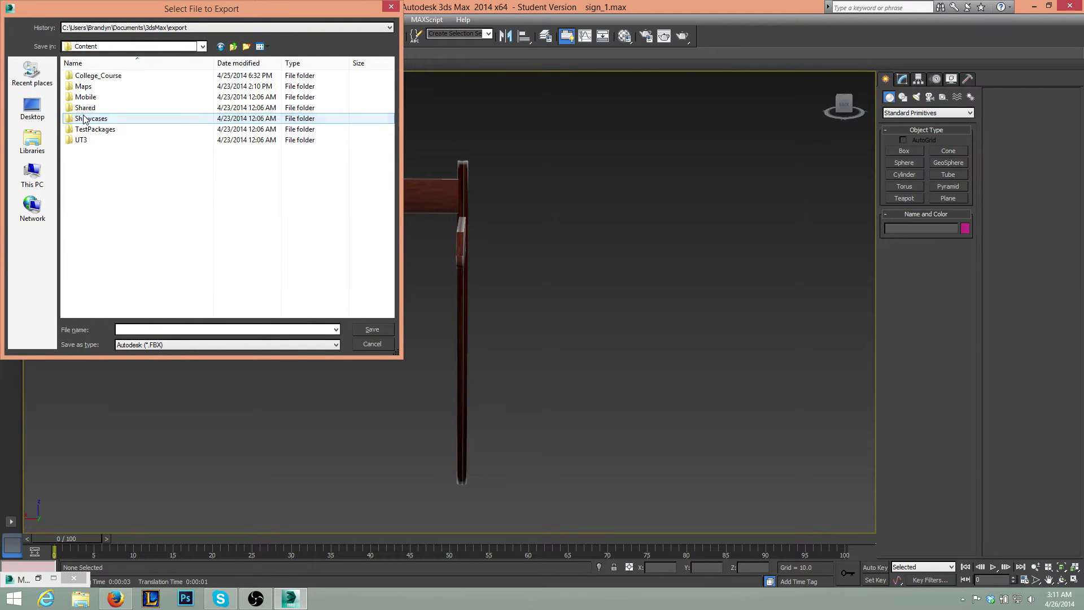
double_click(125, 75)
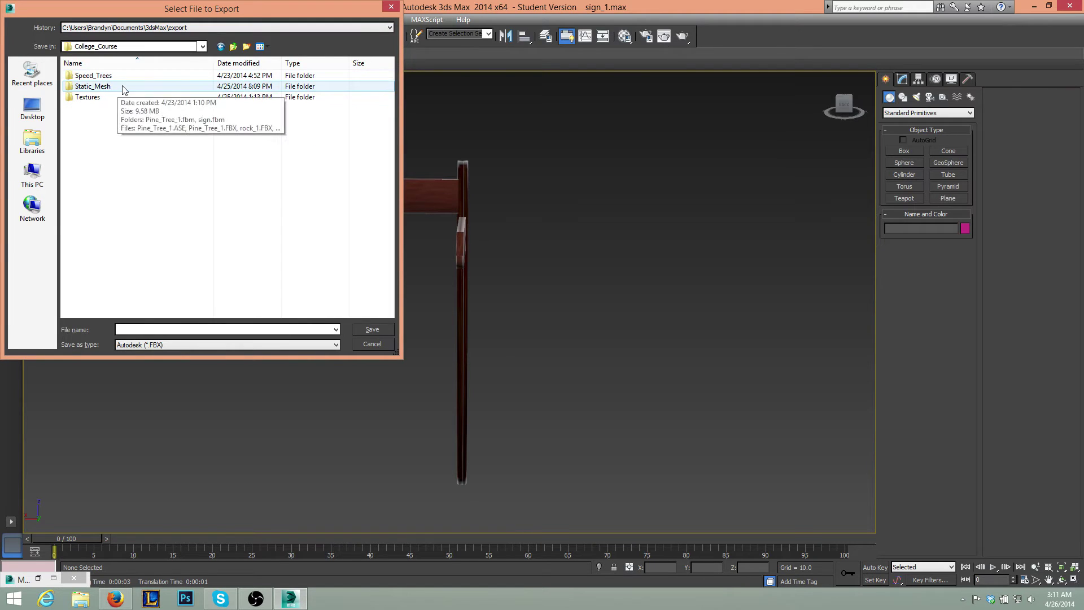
double_click(123, 88)
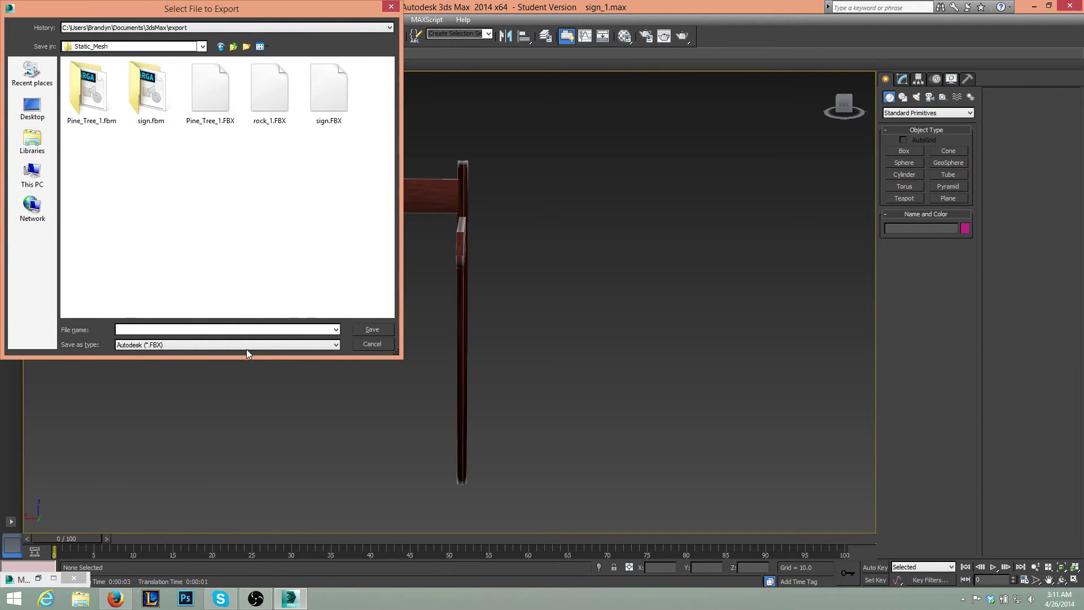
- Name the export file sign_2 and export it with the current FBX settings
left_click(211, 327)
type("s")
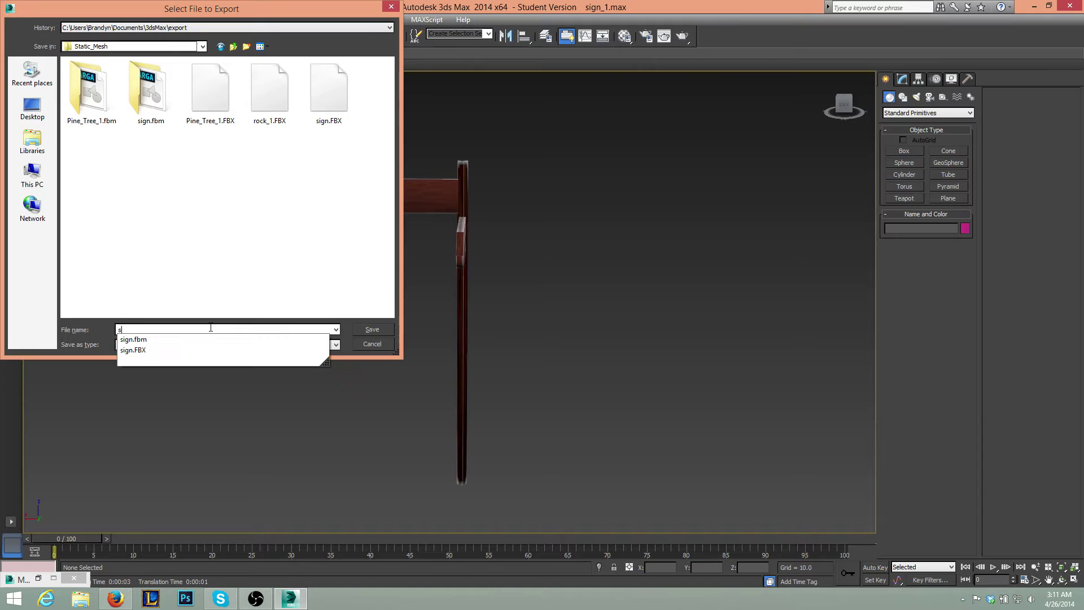
type("ign)")
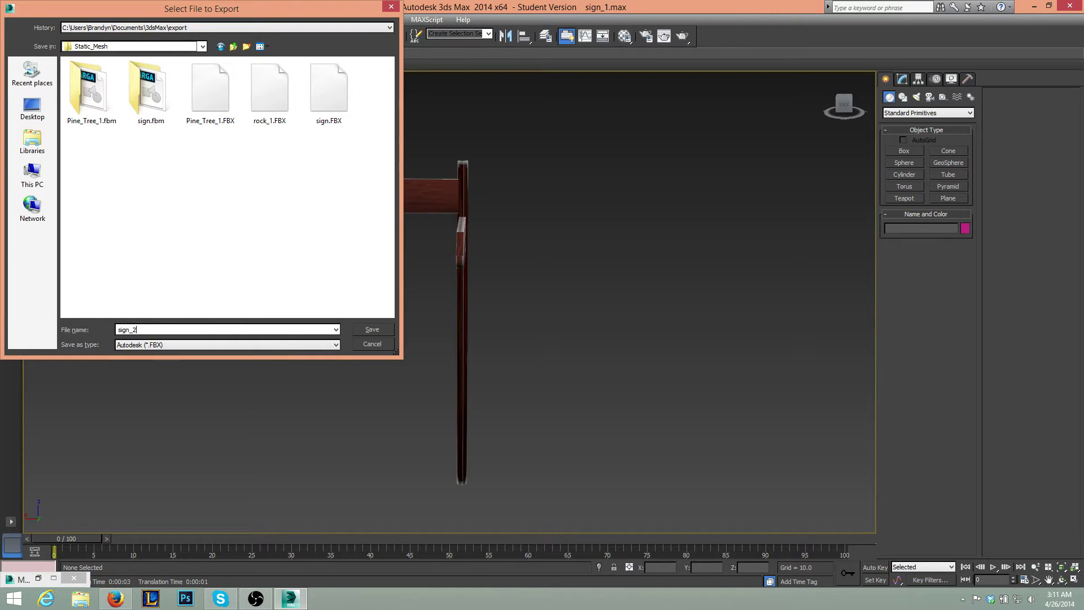
key("Return")
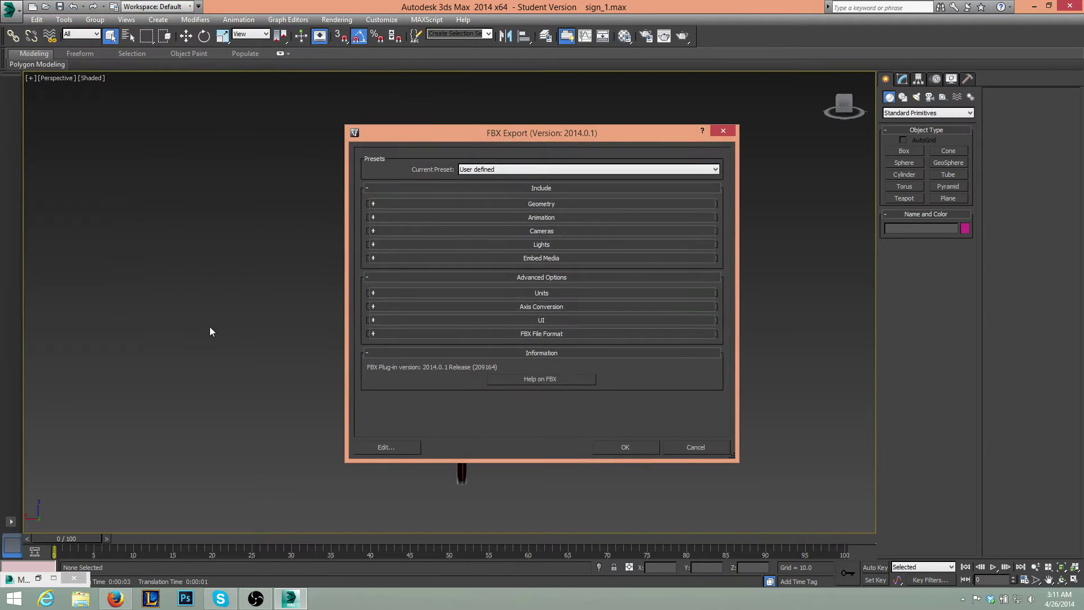
left_click(642, 450)
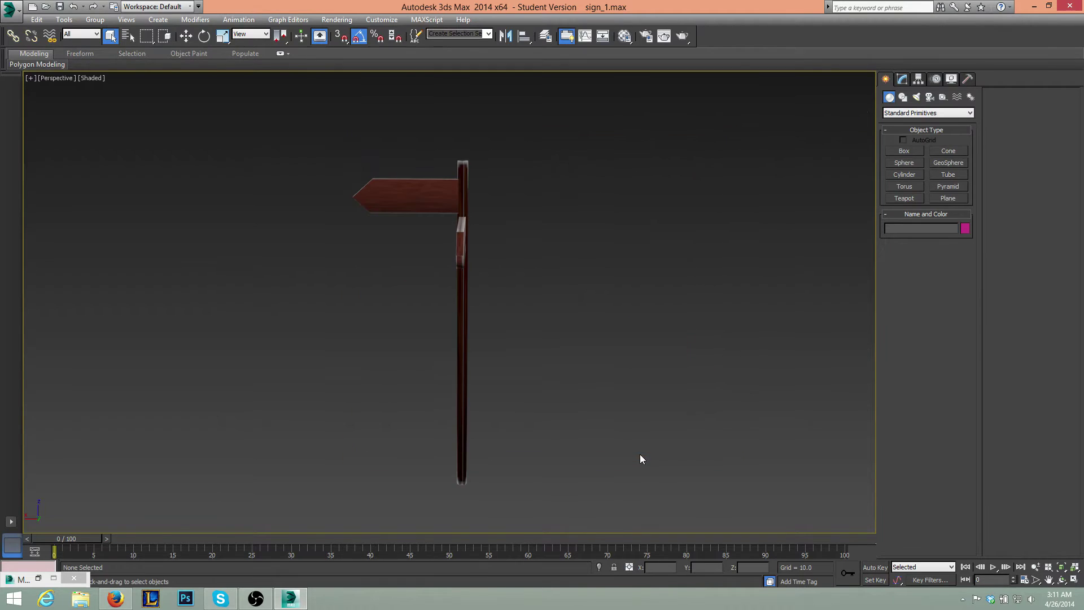
- Exit 3ds Max without saving the scene and minimize the Open Broadcaster Software window
scroll(394, 516, "down", 5)
scroll(362, 471, "up", 5)
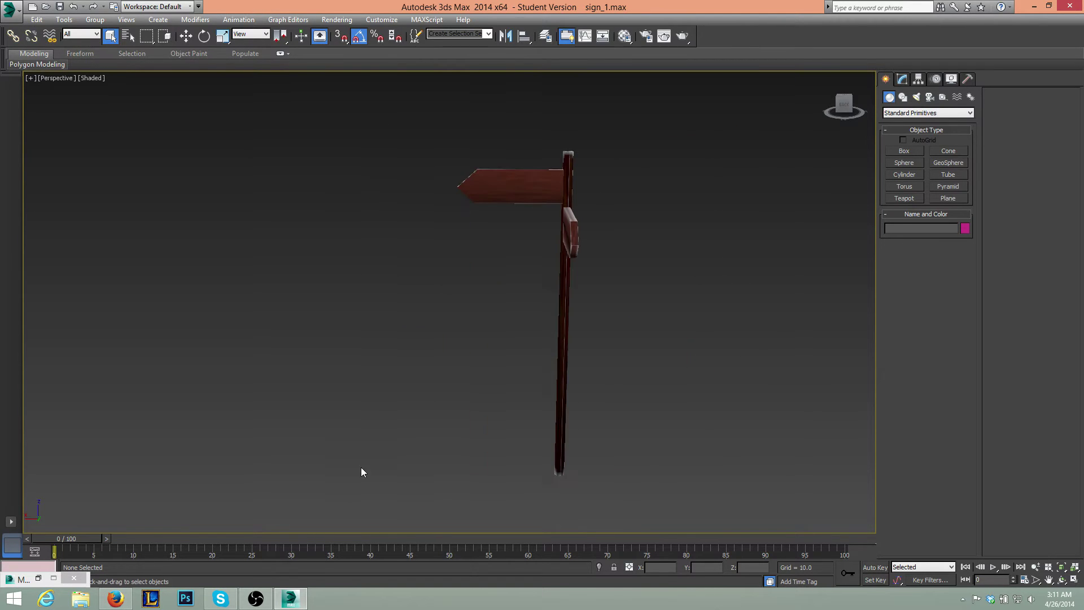
left_click(1070, 5)
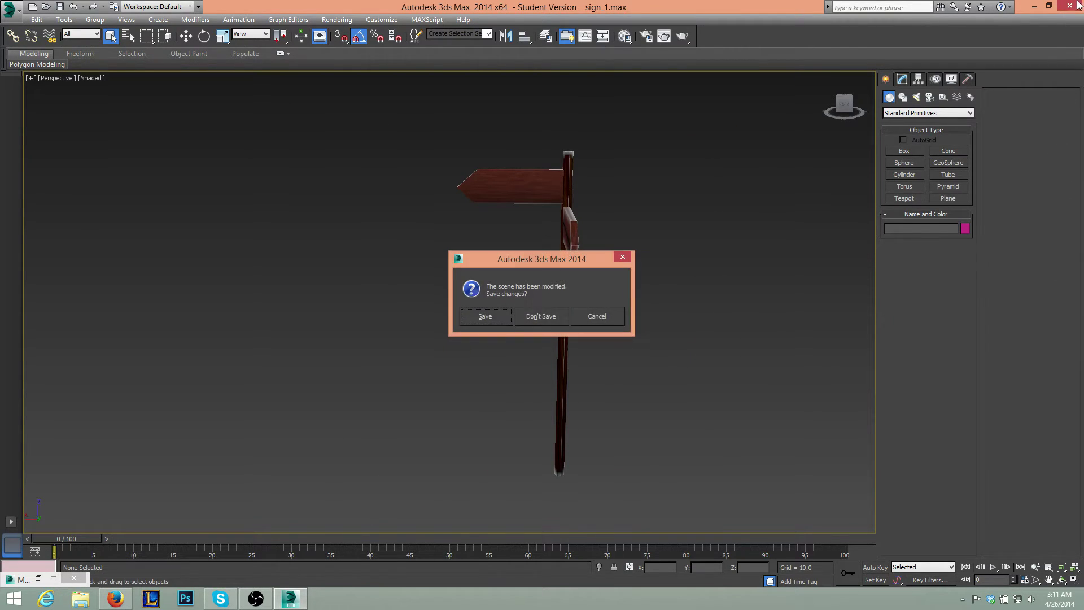
left_click(524, 318)
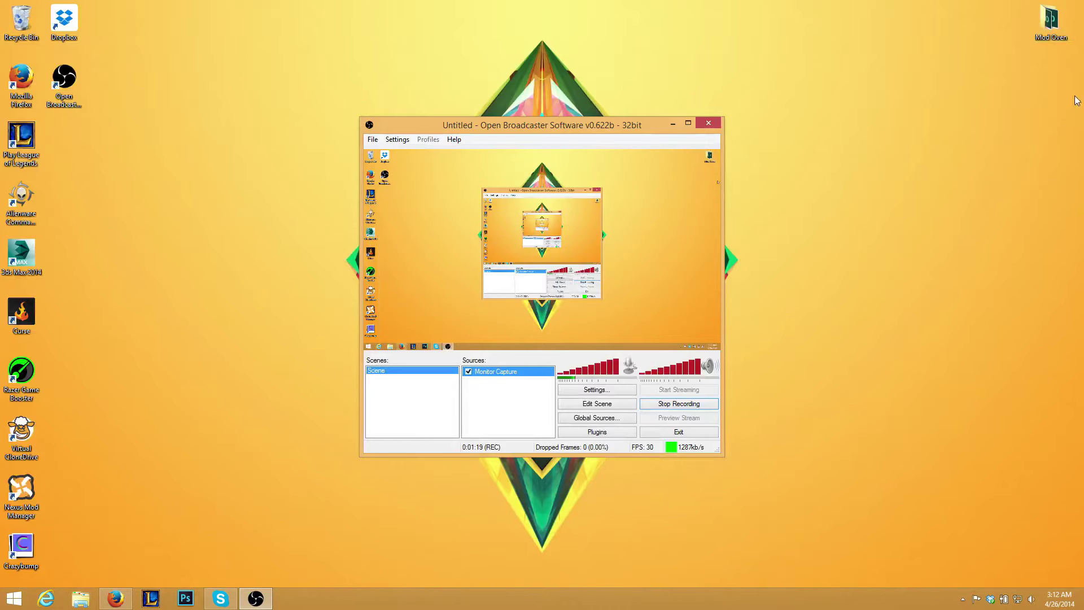
left_click(672, 123)
- Search the computer for udk, launch the UDK Editor, and close its initial Content Browser and Welcome windows
mouse_move(1081, 3)
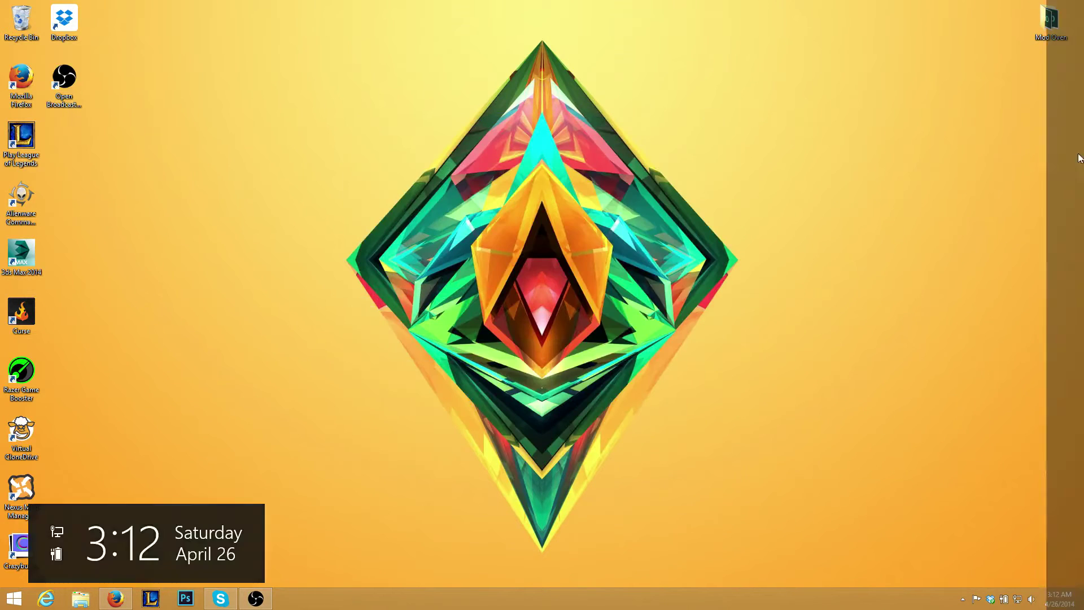
left_click(1060, 103)
type("udk Editor")
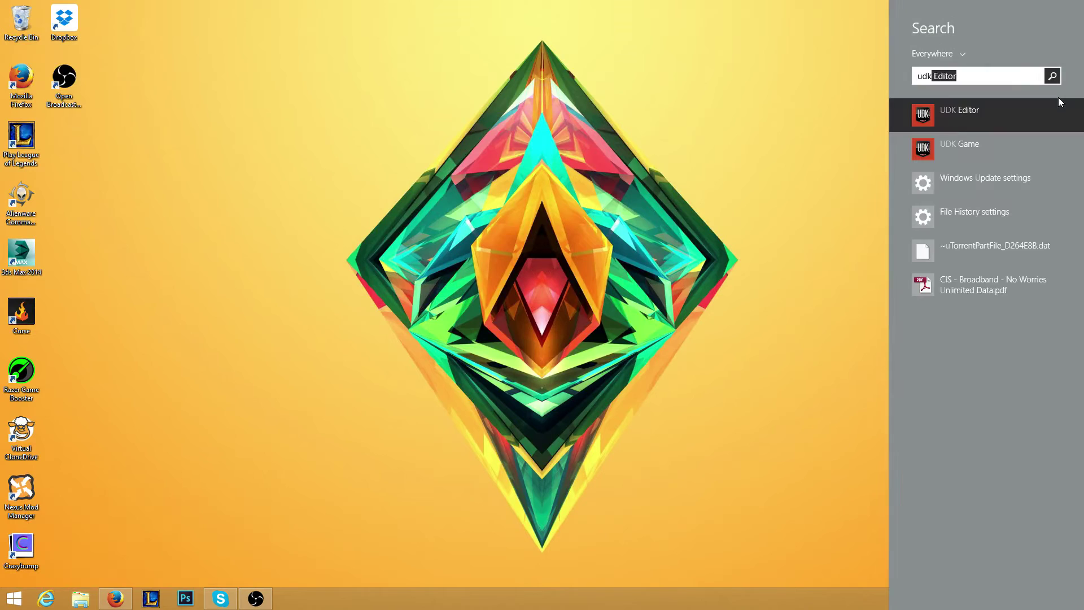
key("Return")
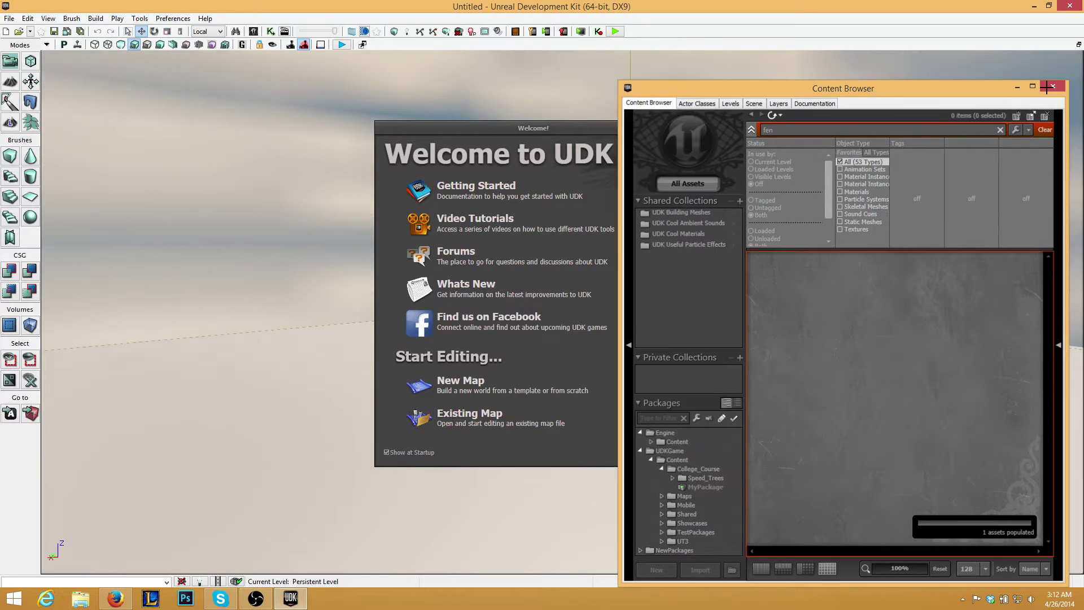
left_click(1053, 87)
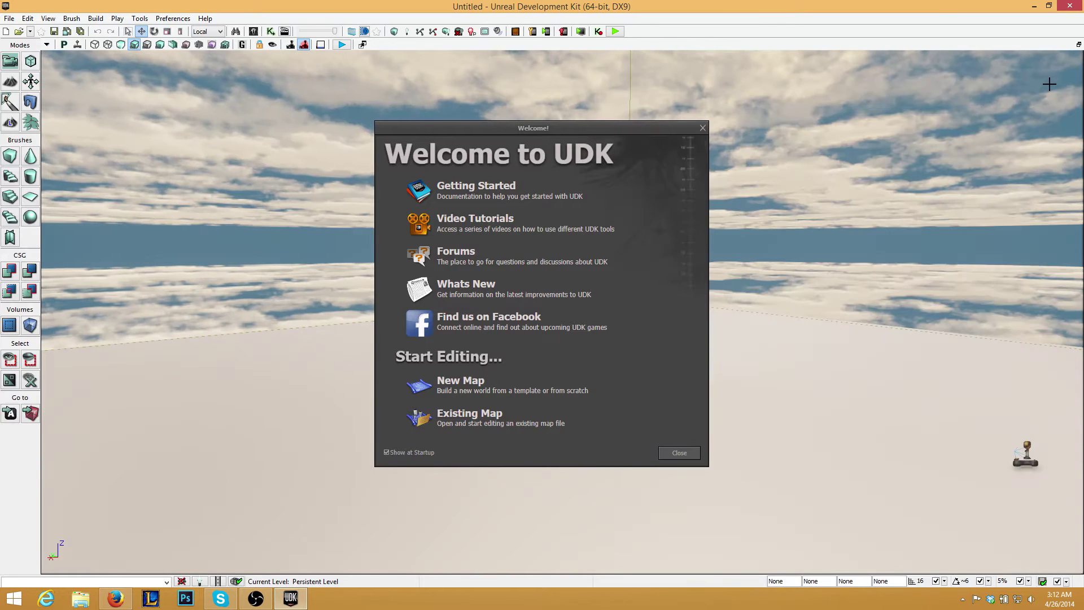
left_click(704, 128)
- Open the Content Browser and choose sign_2.FBX from the Static_Mesh folder for import
right_click_drag(713, 186, 666, 209)
right_click_drag(247, 114, 294, 66)
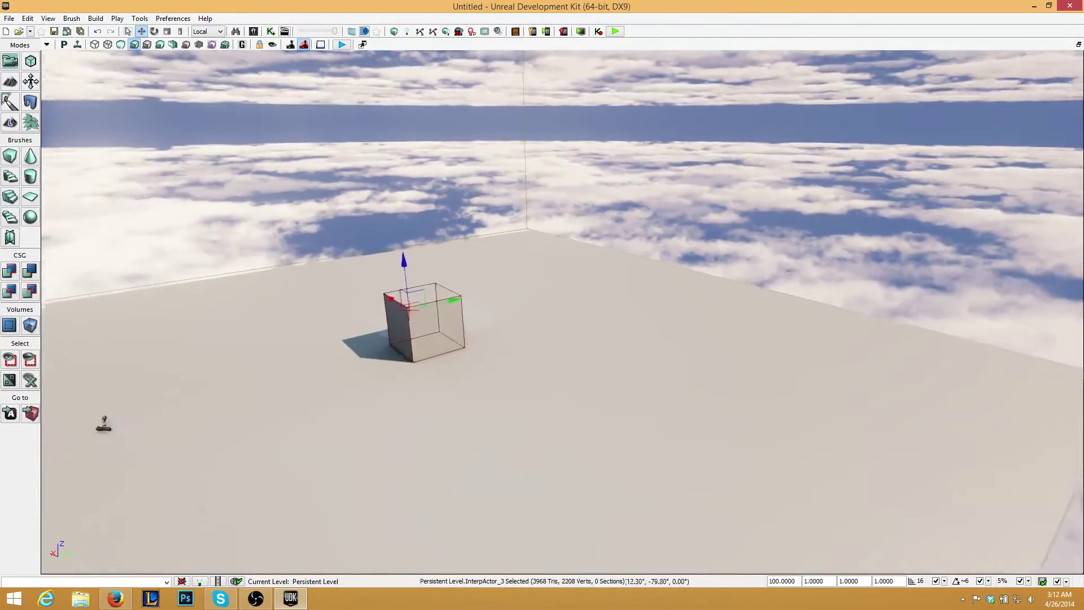
left_click(254, 31)
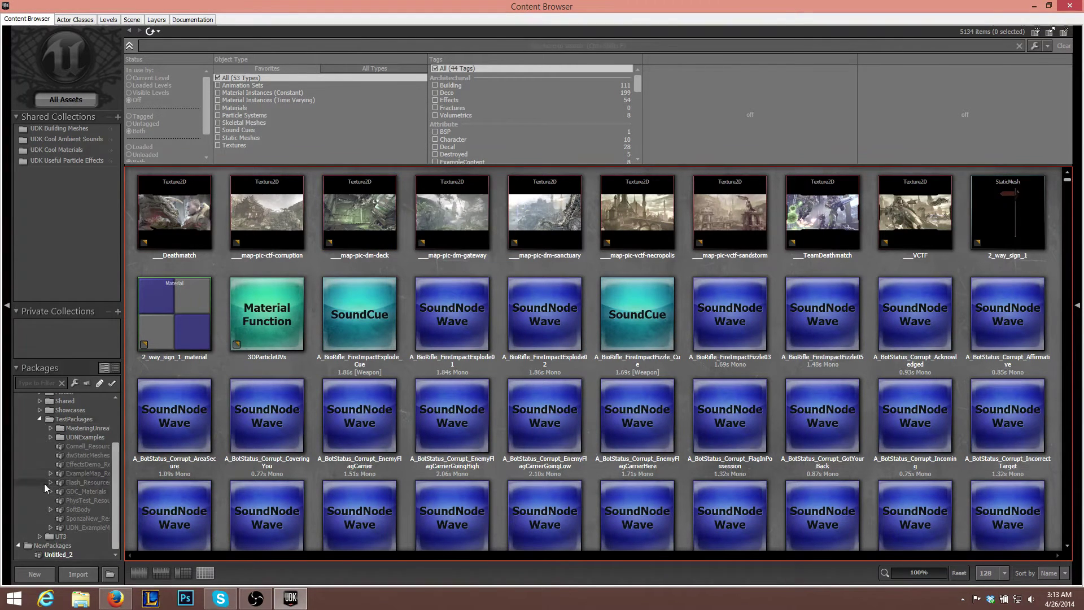
left_click(67, 571)
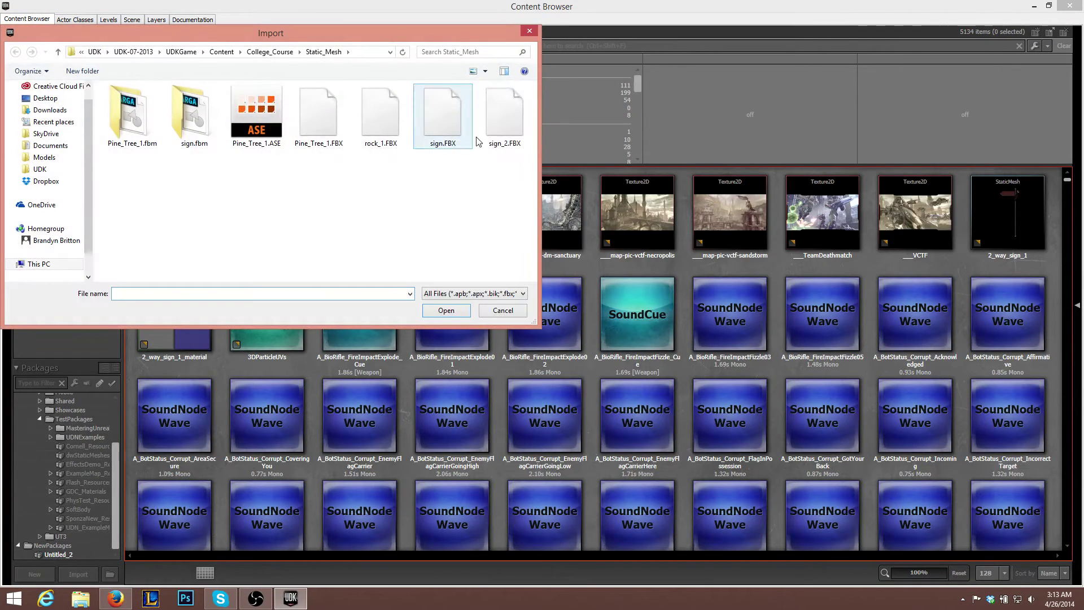
double_click(502, 135)
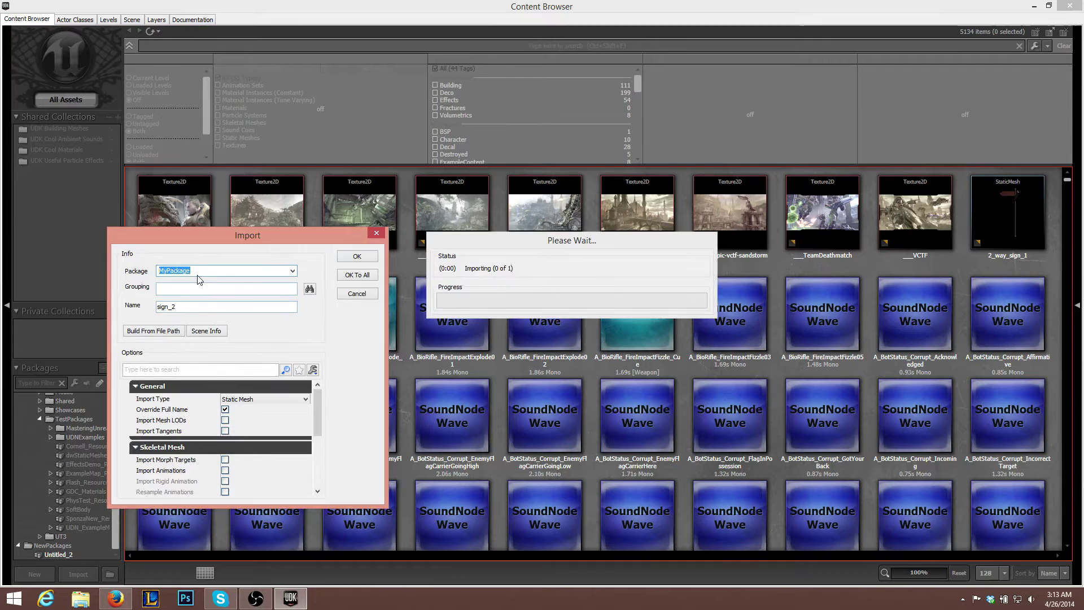
- Import sign_2 as a static mesh into a new package named YouTube_Package, accepting the FBX warnings
type("You")
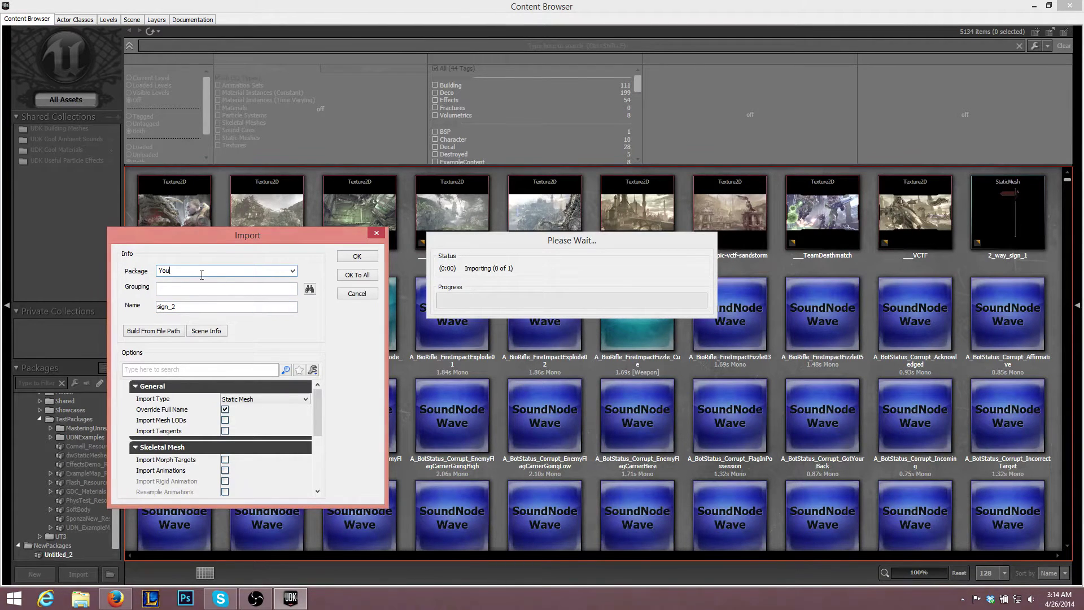
type("Tube_Pa")
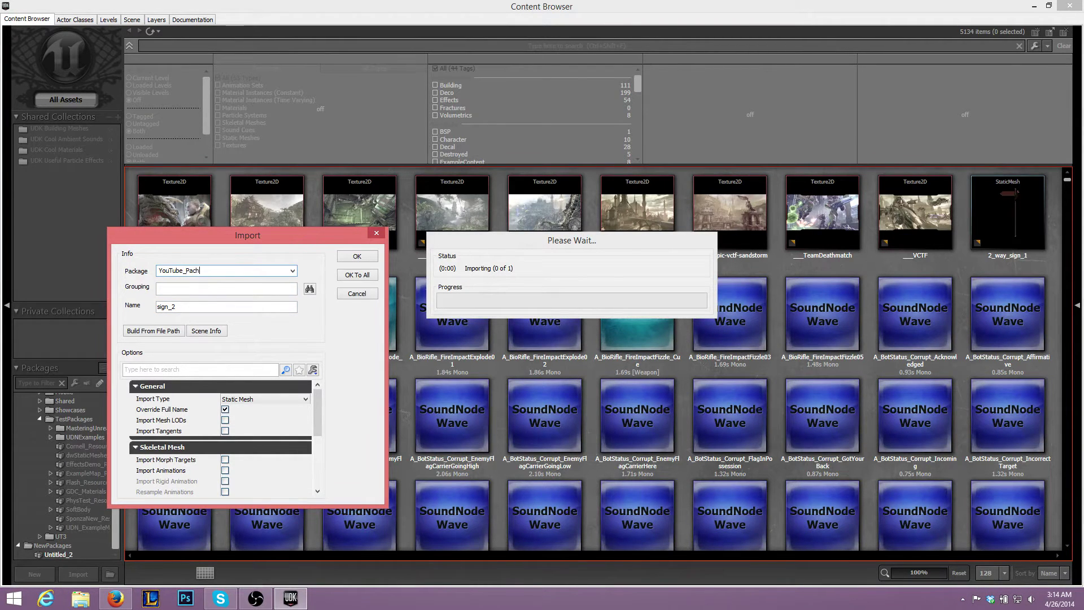
type("ckage")
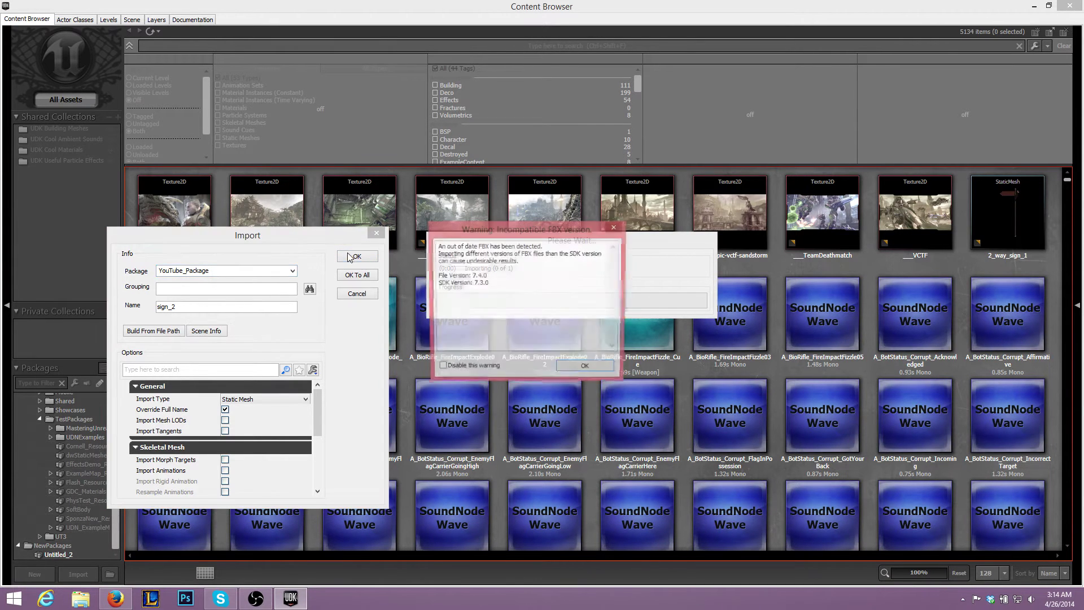
left_click(584, 372)
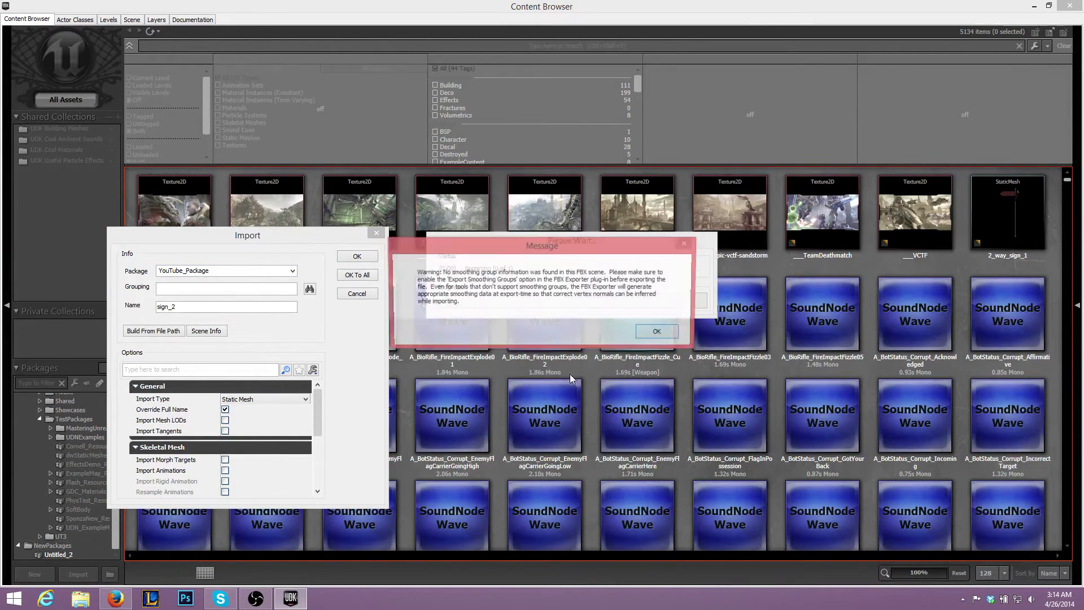
left_click(647, 336)
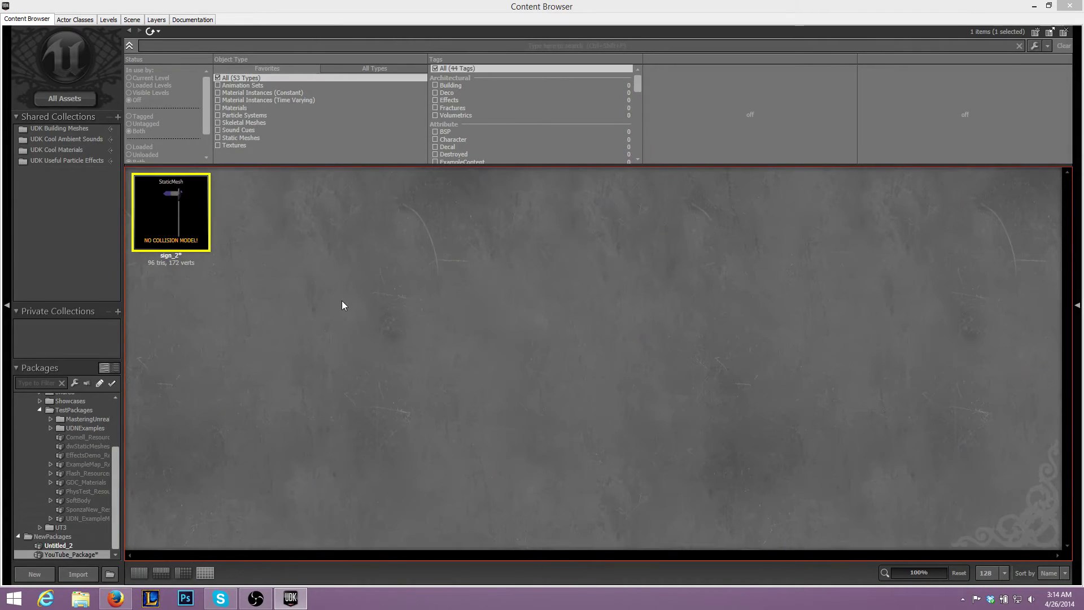
- Move the Content Browser aside to uncover the viewport and open sign_2 in the Static Mesh Editor
left_click_drag(549, 6, 882, 69)
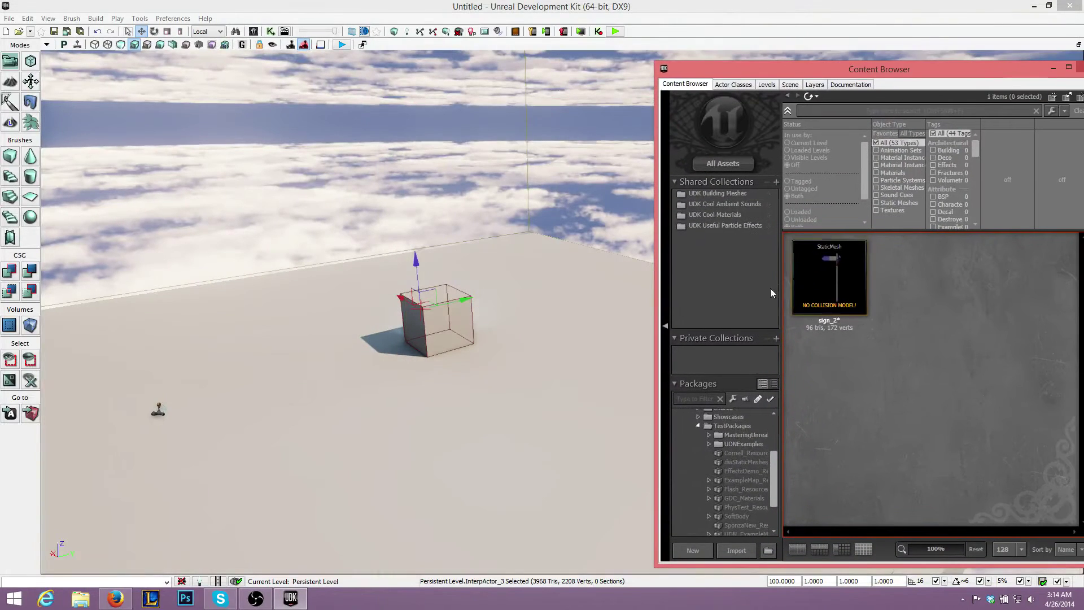
left_click_drag(826, 287, 564, 402)
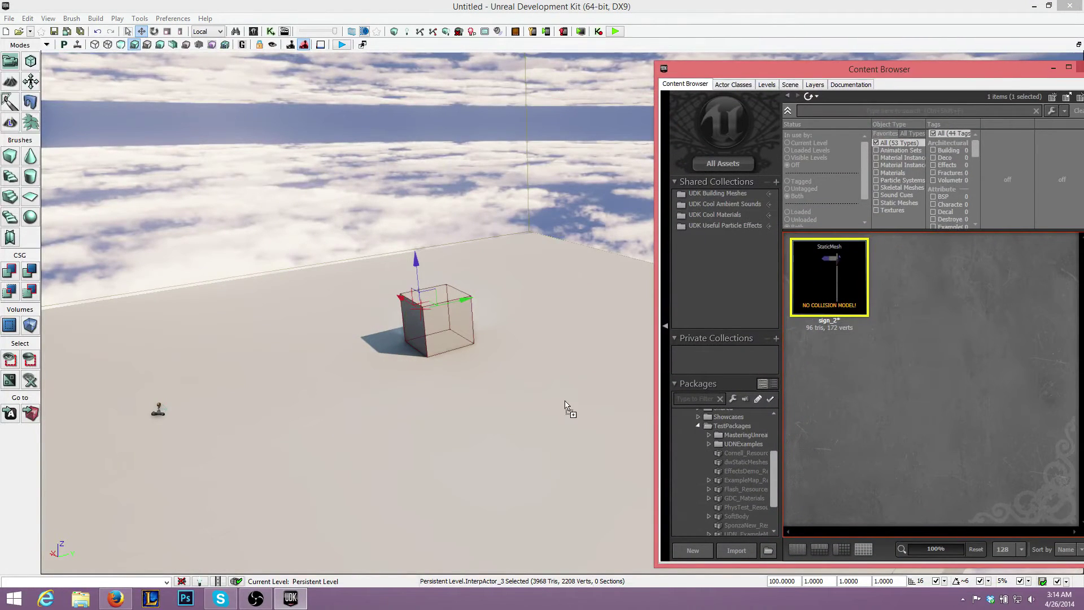
right_click(798, 293)
left_click(842, 287)
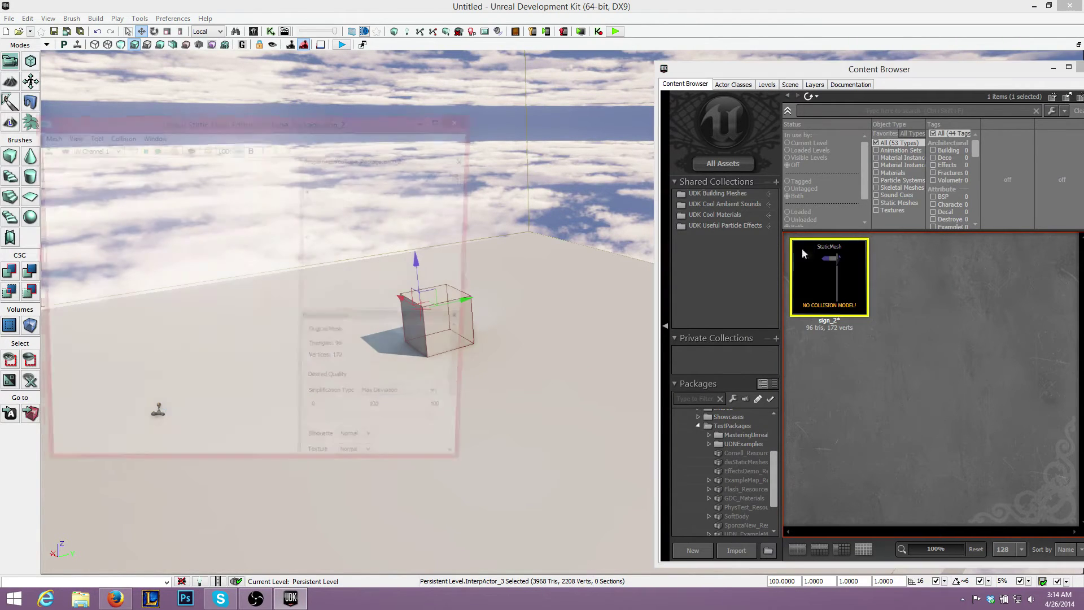
- Generate an auto convex collision for sign_2 with depth 4, max hull verts 12 and allow splits 16, and close the mesh editor
left_click(119, 136)
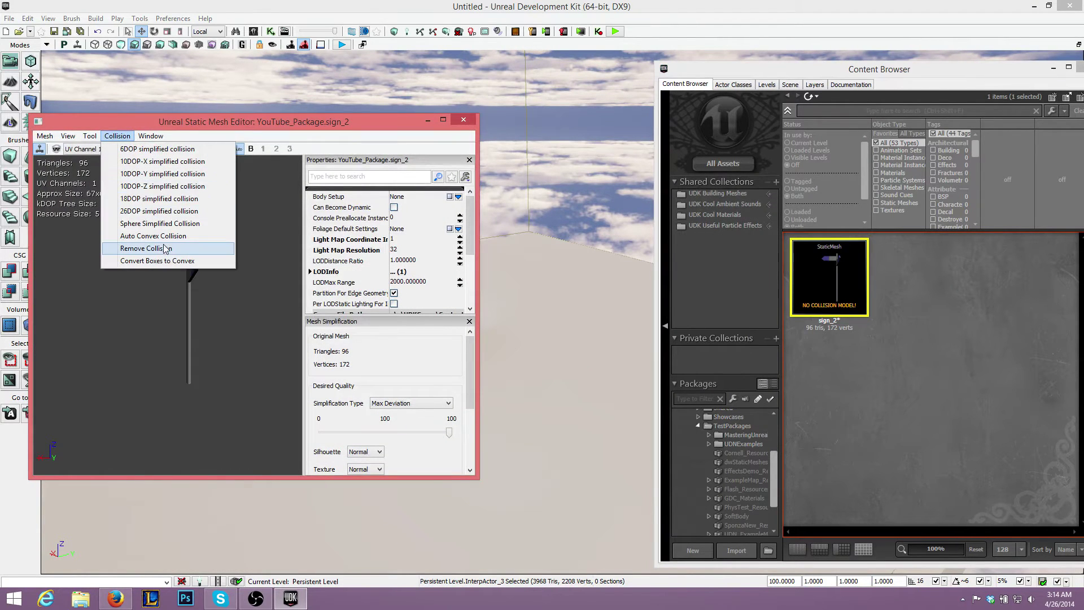
left_click(182, 235)
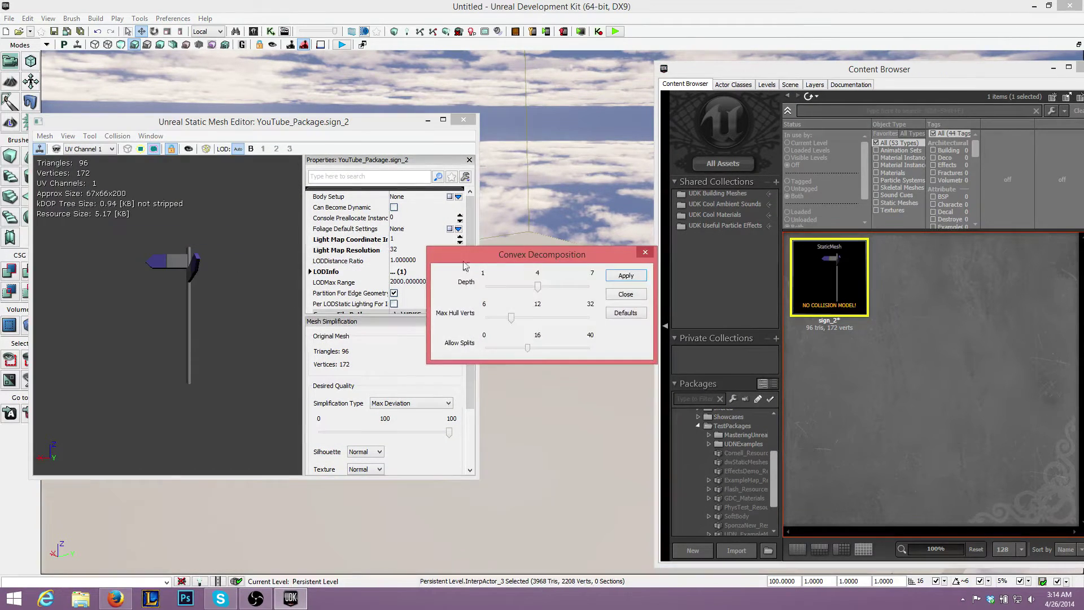
left_click(625, 279)
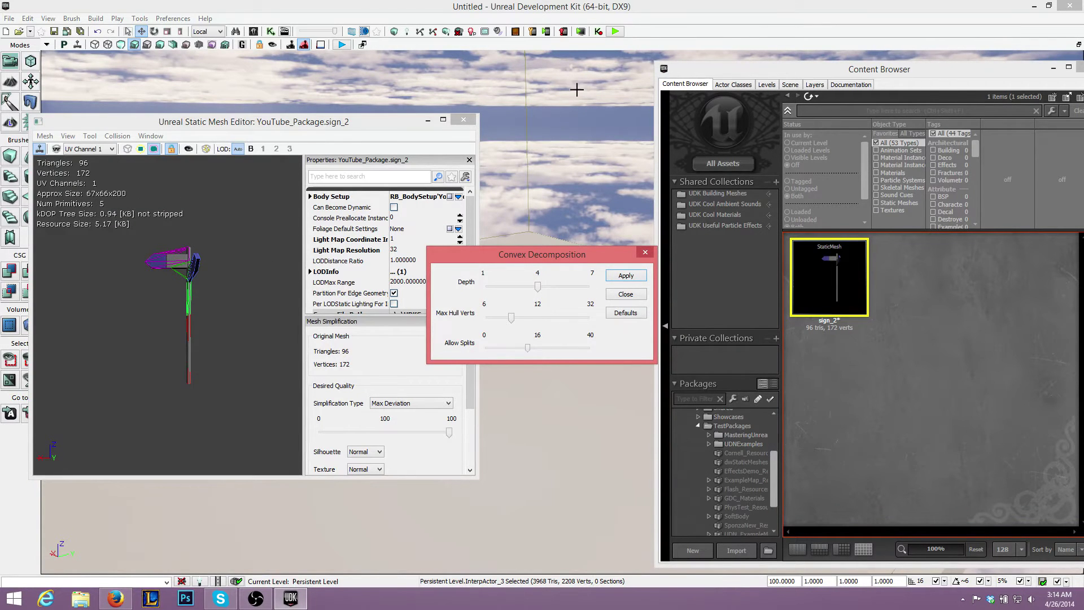
left_click(645, 253)
left_click(463, 120)
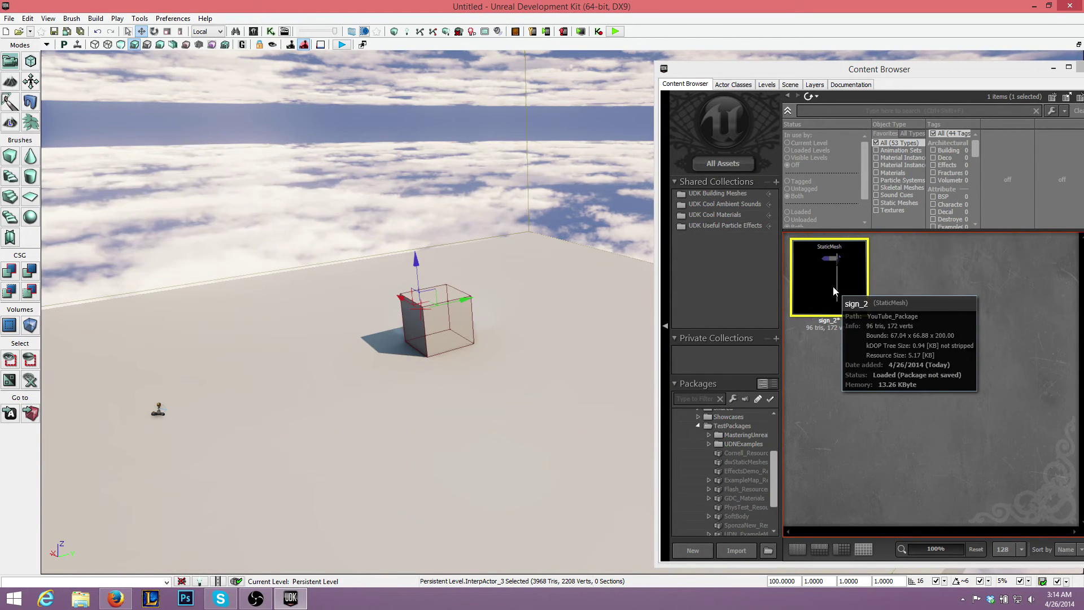
- Place sign_2 on the floor beside the cube, walk around it in a play session started in the level, and exit the preview
left_click_drag(832, 286, 529, 413)
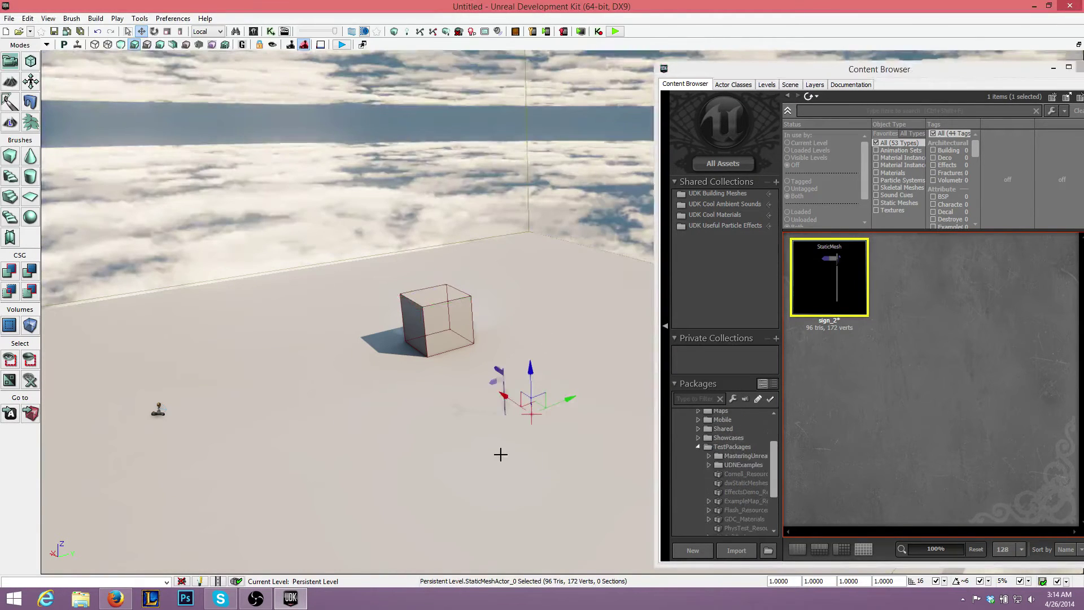
right_click(439, 322)
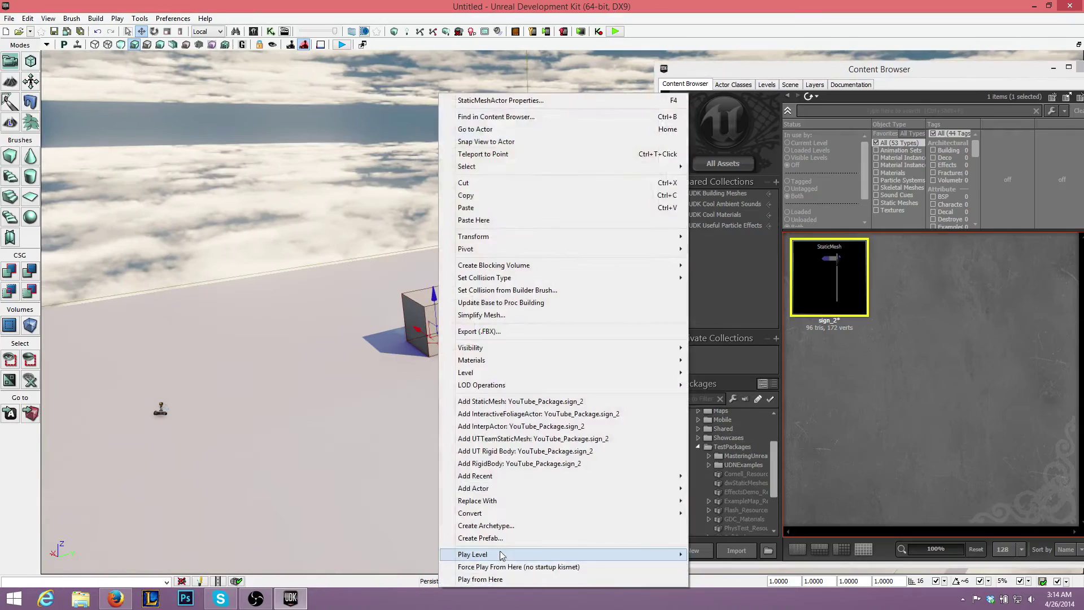
left_click(481, 567)
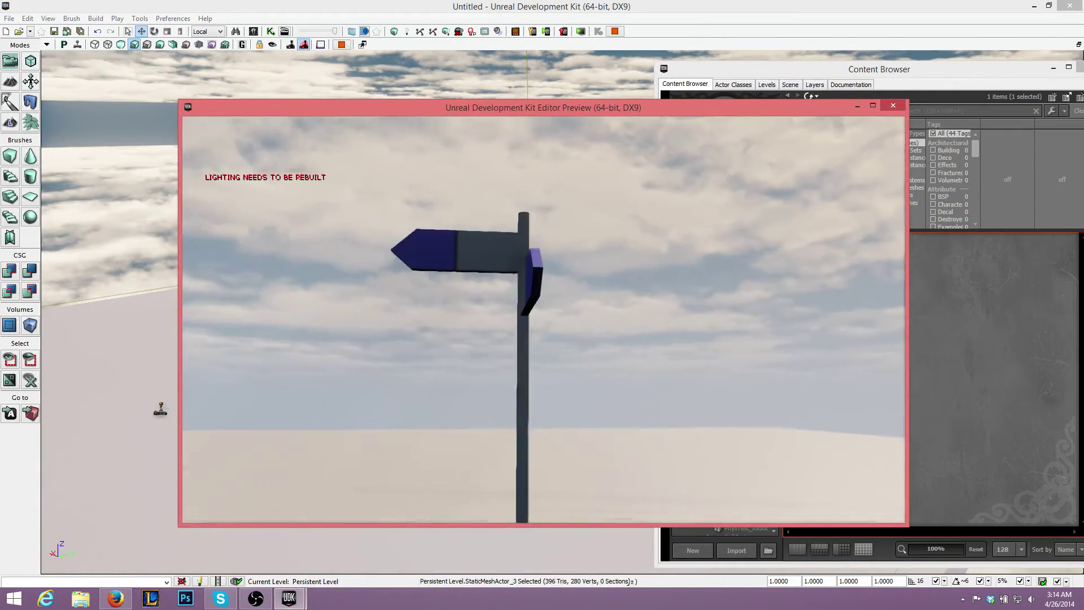
key("w")
key("w")
key("s")
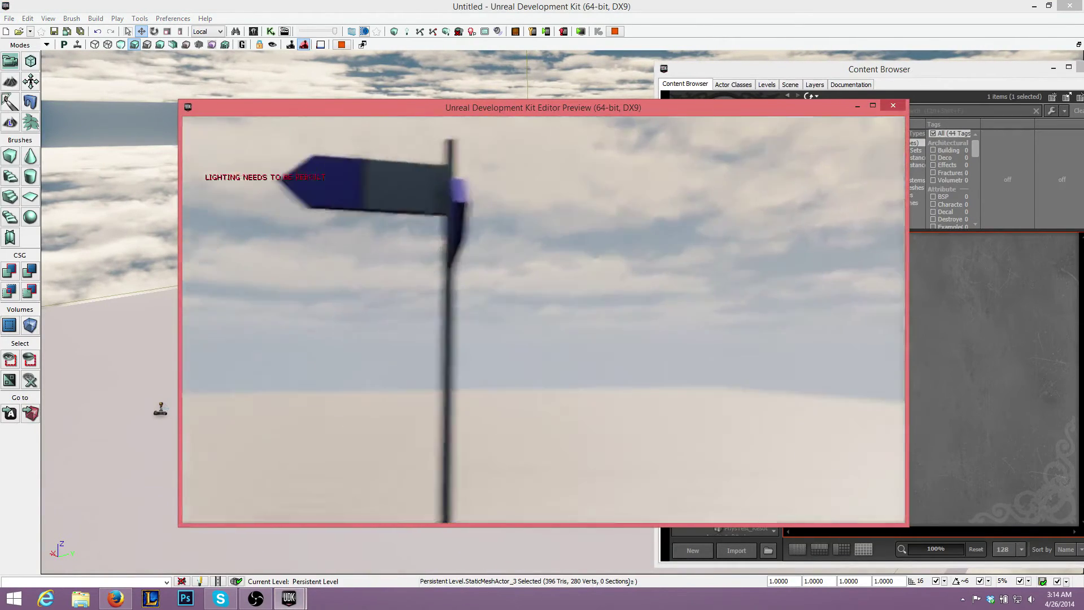
key("Escape")
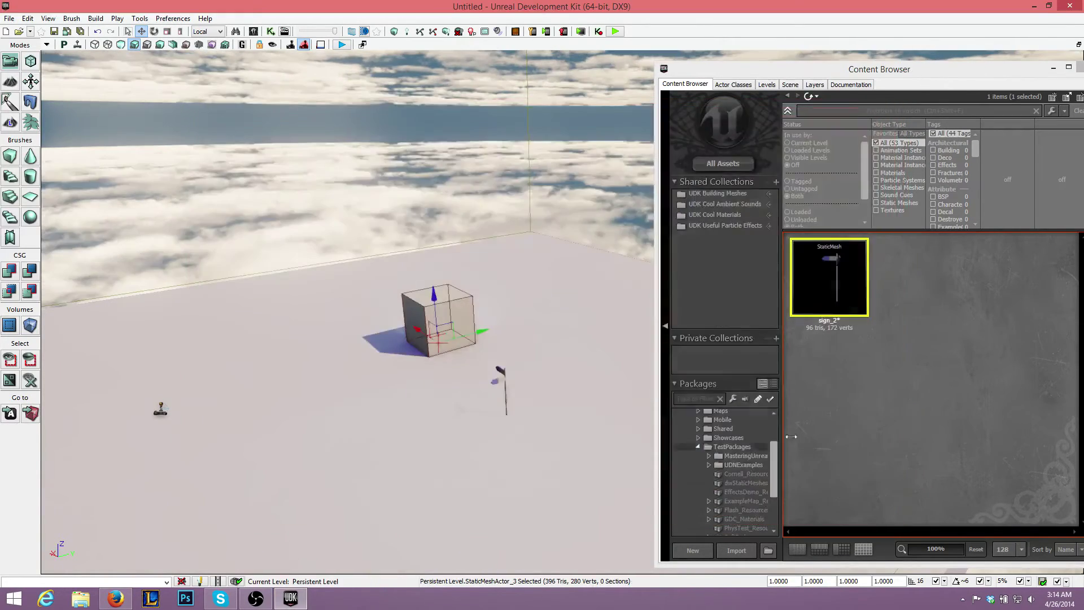
- Import sign_texture_1_D.TGA from College_Course\Textures\diffuse into YouTube_Package with the default texture options
left_click(741, 550)
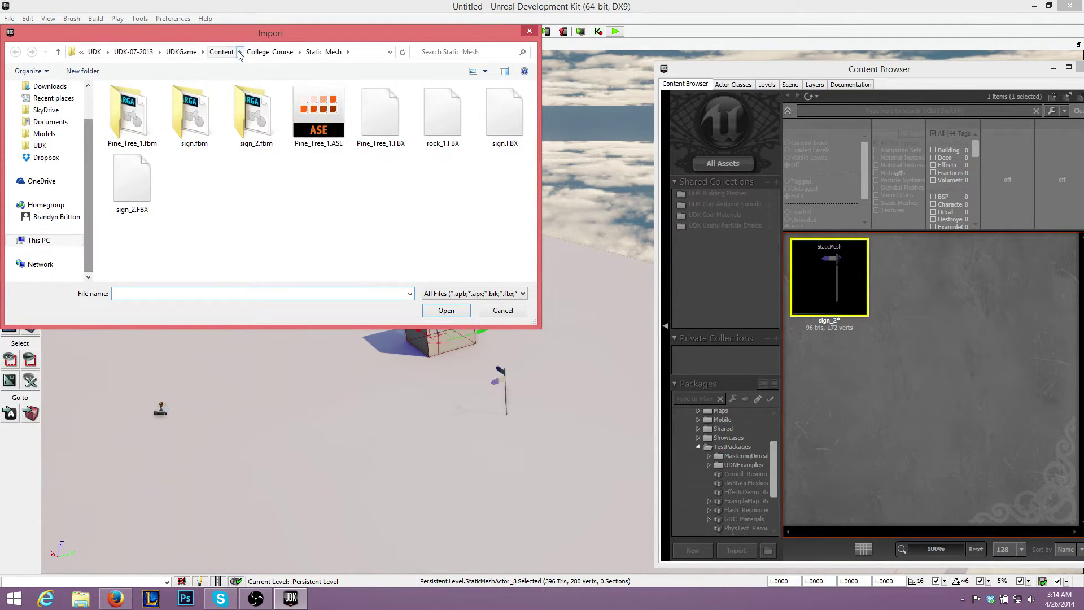
left_click(264, 52)
double_click(129, 128)
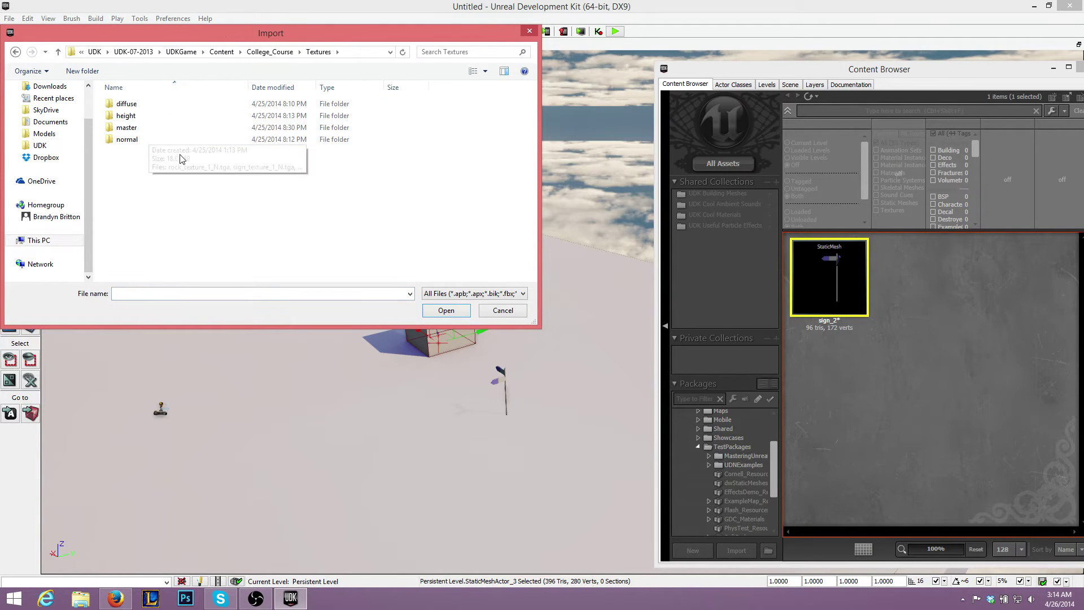
double_click(129, 104)
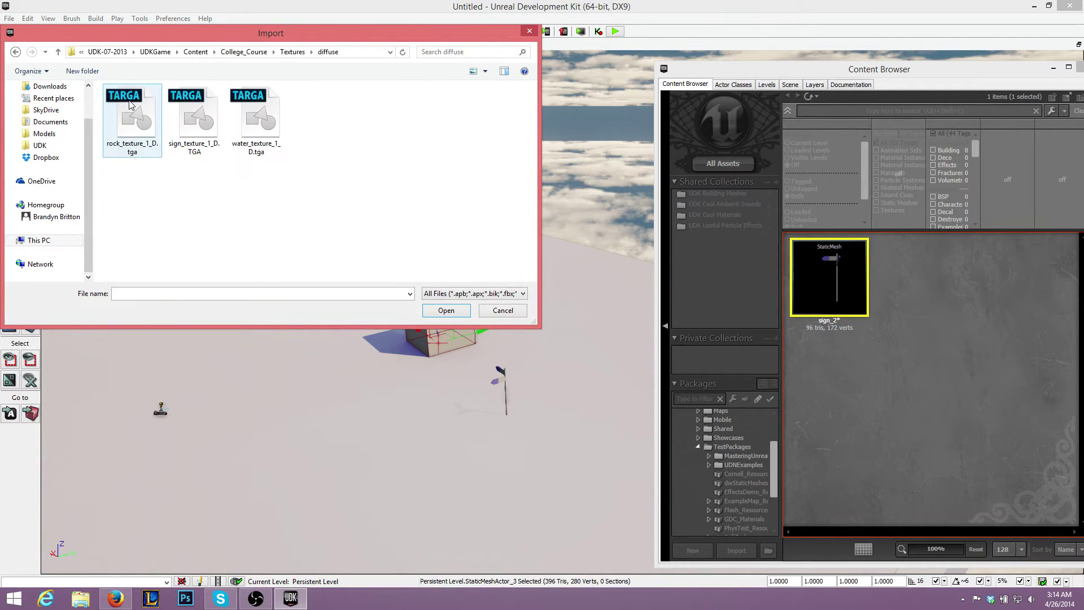
left_click(179, 107)
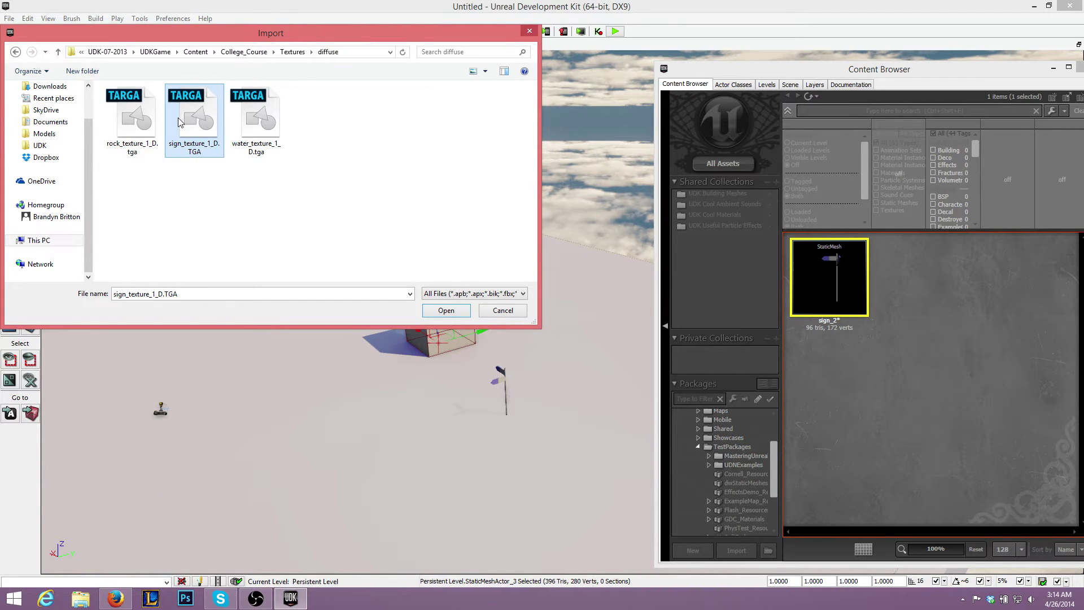
double_click(207, 141)
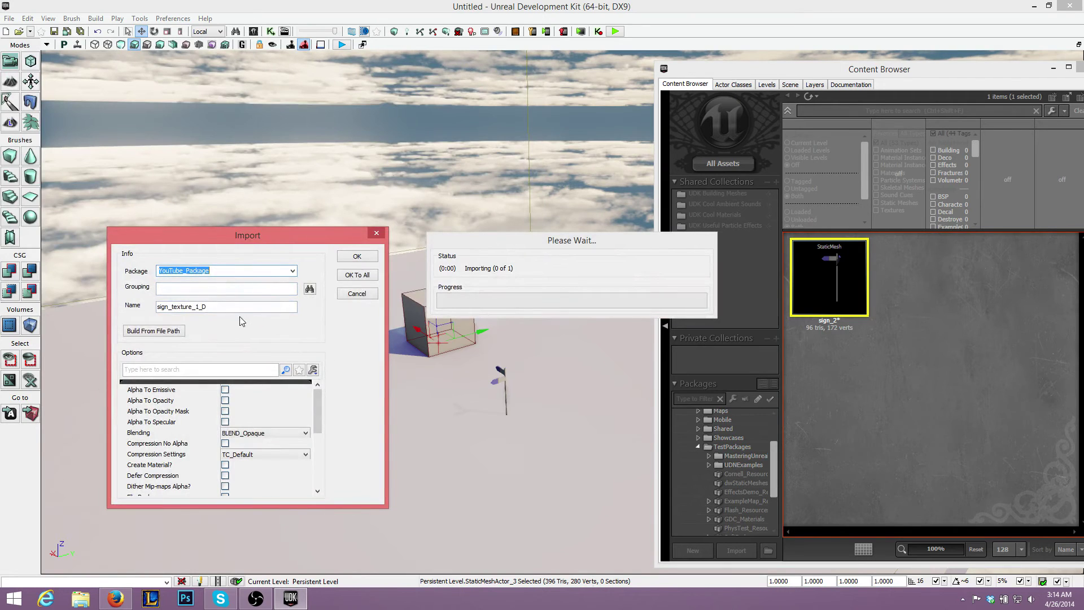
left_click(350, 257)
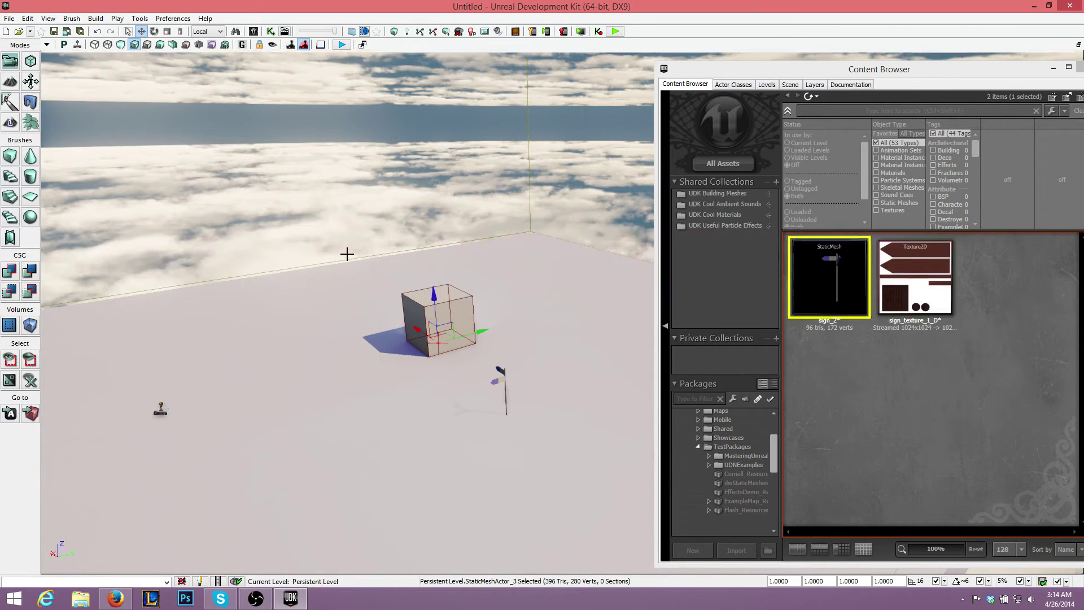
- Create a new material named Sign_Material in YouTube_Package
left_click(1003, 416)
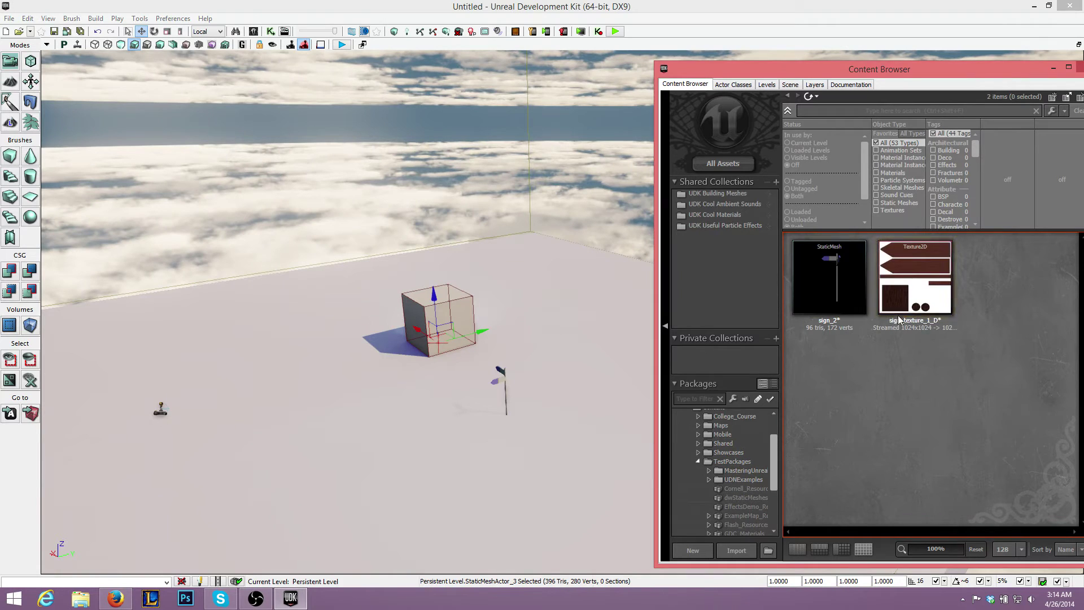
left_click(932, 284)
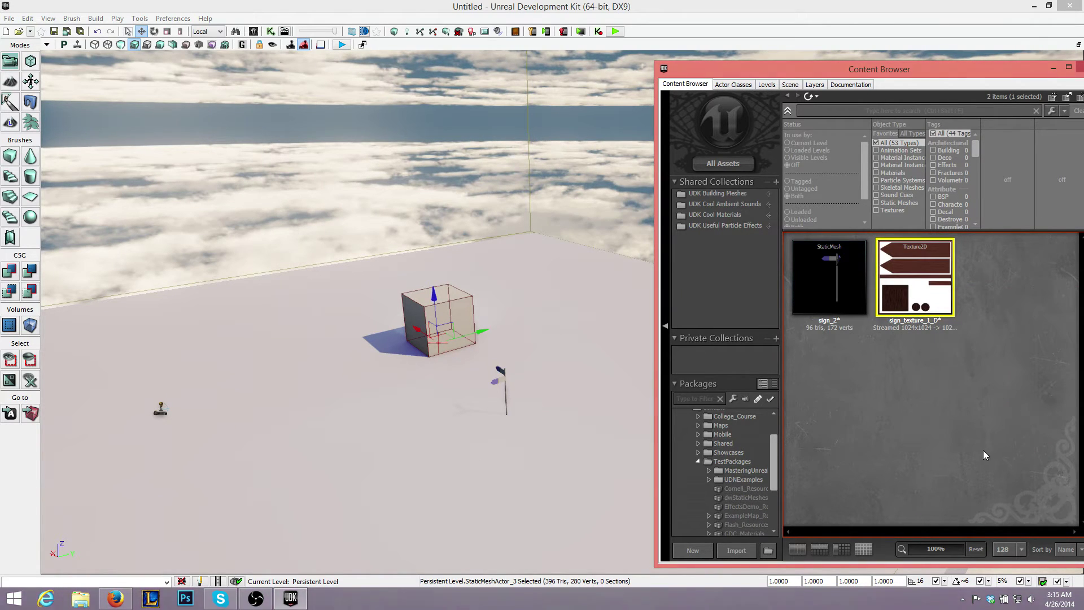
right_click(862, 393)
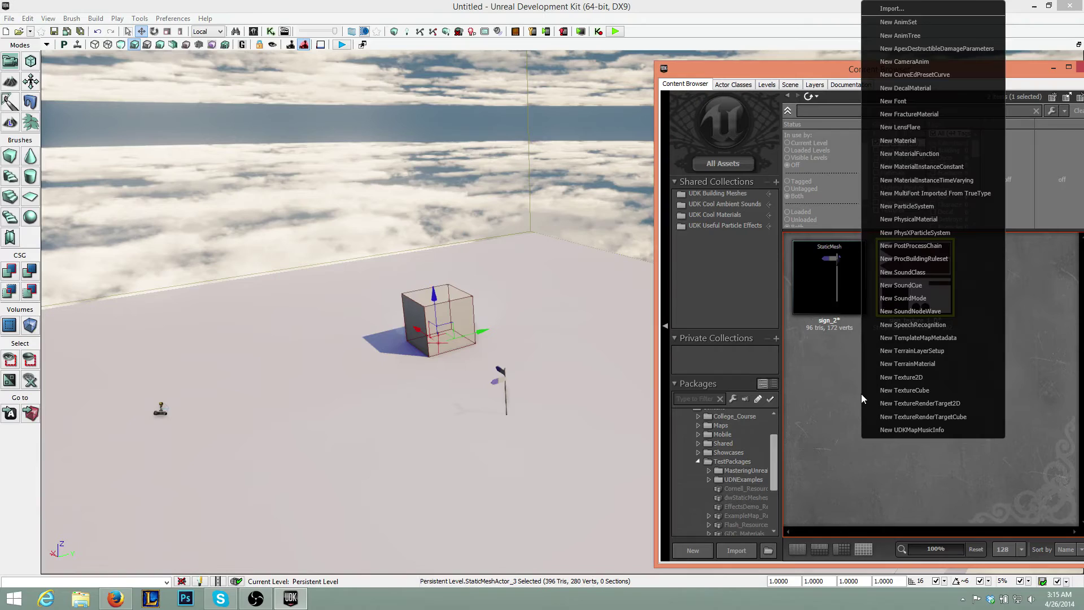
left_click(909, 144)
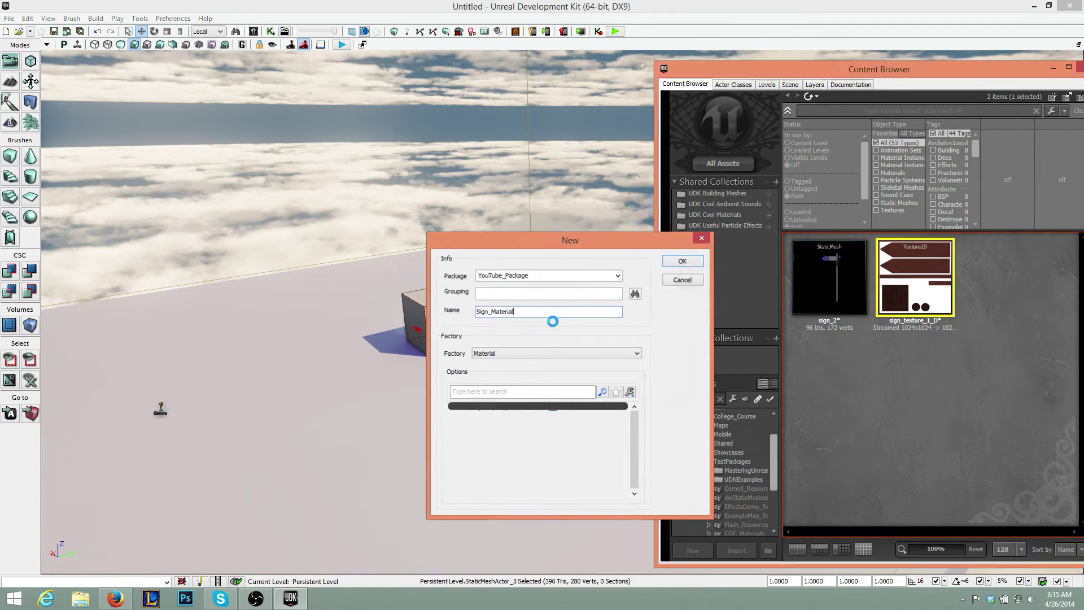
key("Return")
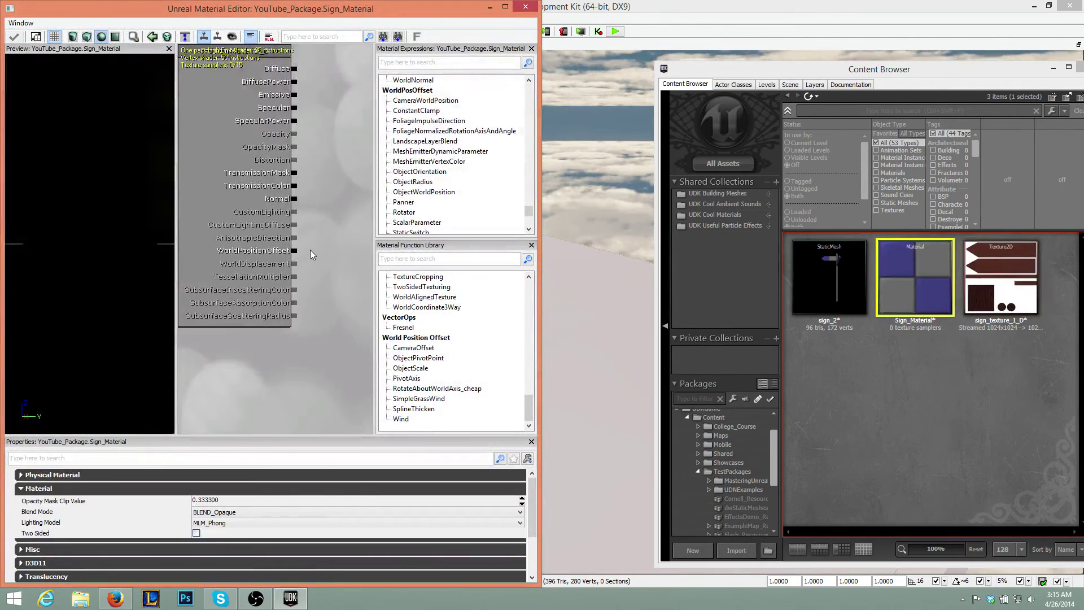
- Add sign_texture_1_D to the Sign_Material graph as a texture sample and connect it to the Diffuse input
scroll(310, 254, "down", 2)
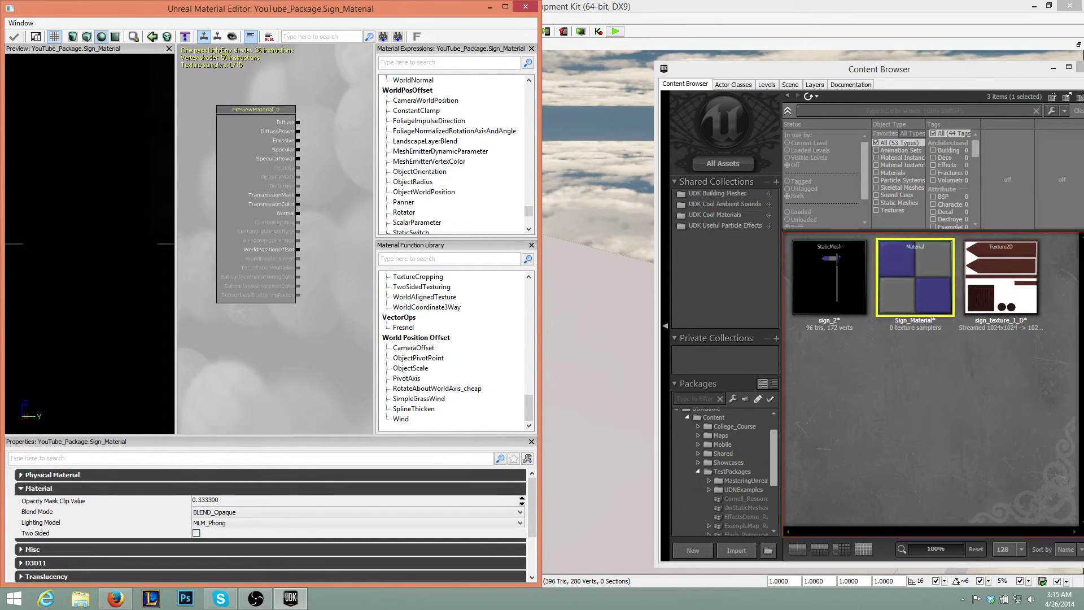
left_click(1001, 277)
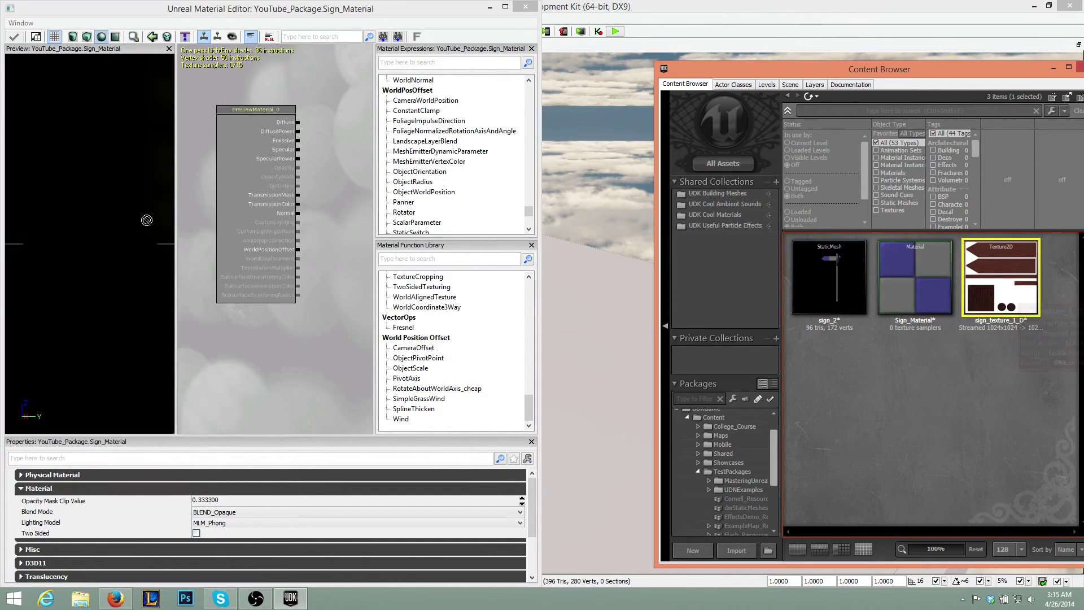
left_click_drag(339, 127, 337, 76)
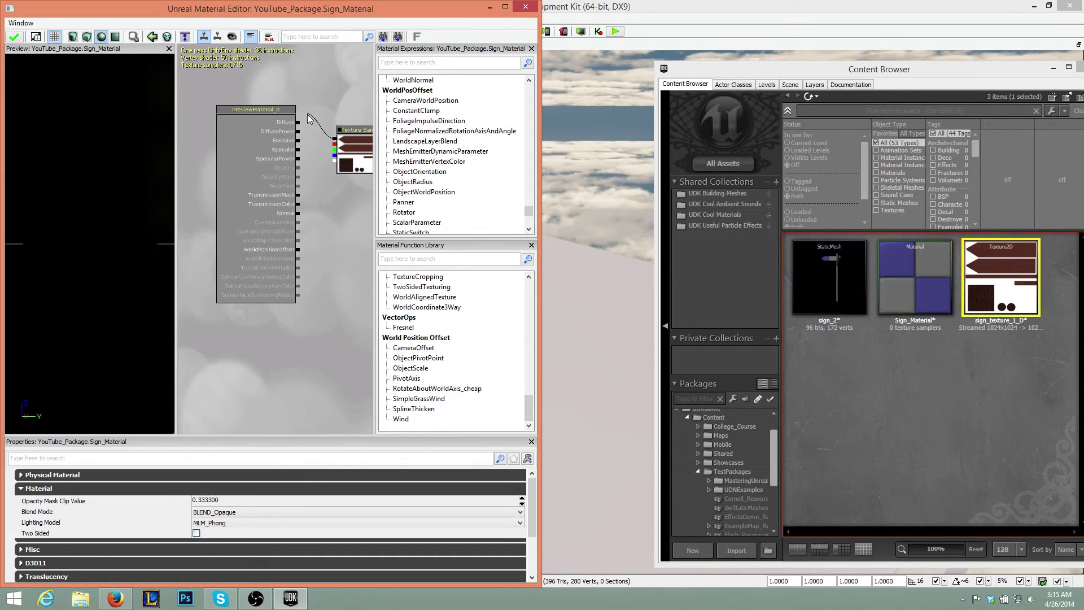
left_click_drag(301, 126, 298, 122)
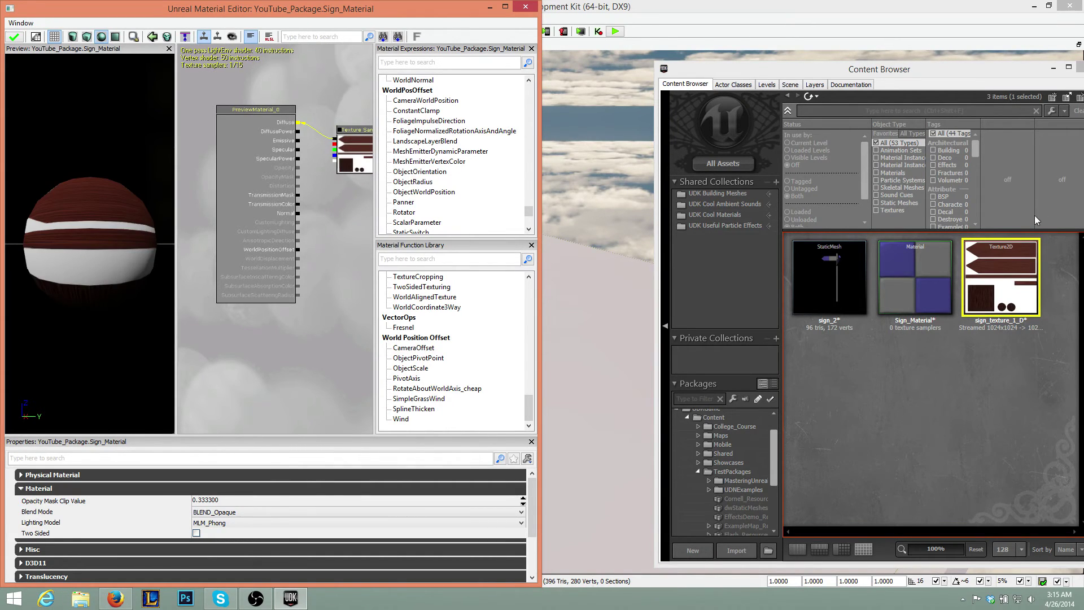
- Import the sign_texture_1_N normal map from College_Course\Textures\normal into YouTube_Package with the default texture options
right_click(895, 433)
left_click(899, 476)
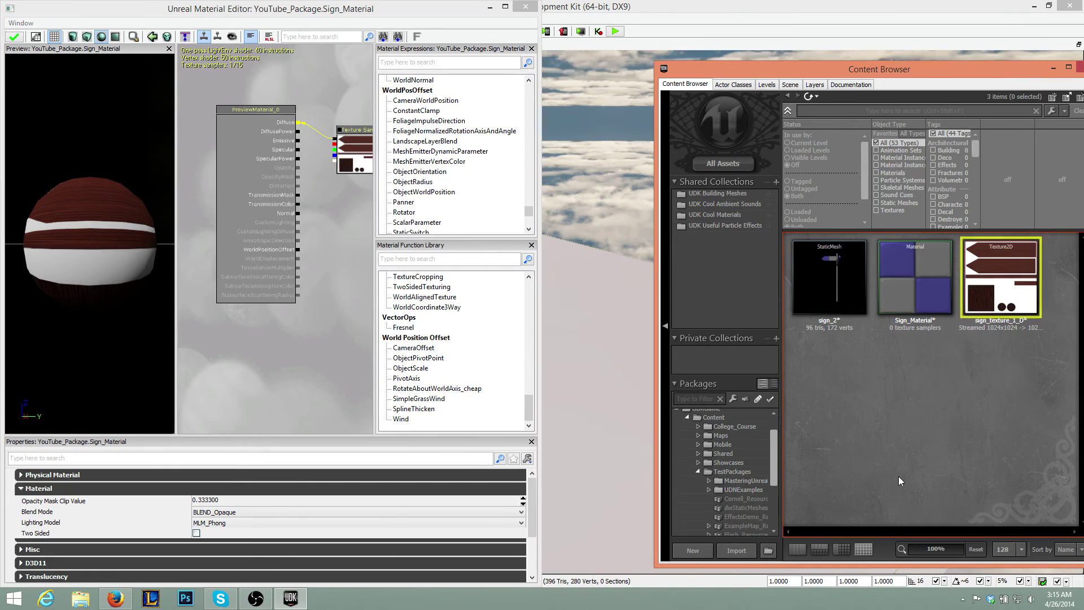
left_click(746, 553)
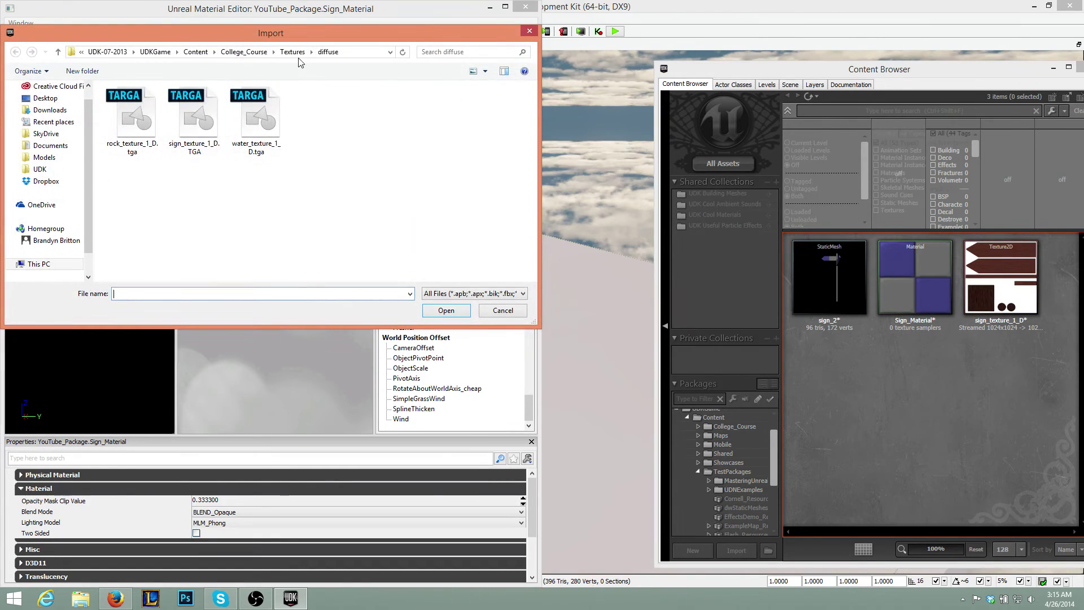
left_click(292, 52)
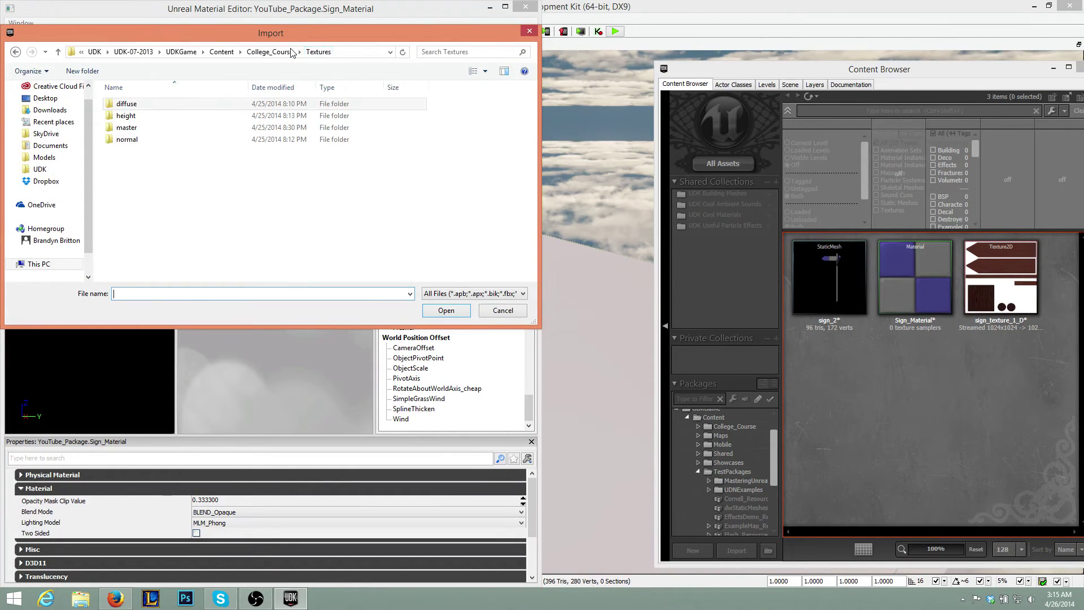
double_click(189, 141)
double_click(215, 140)
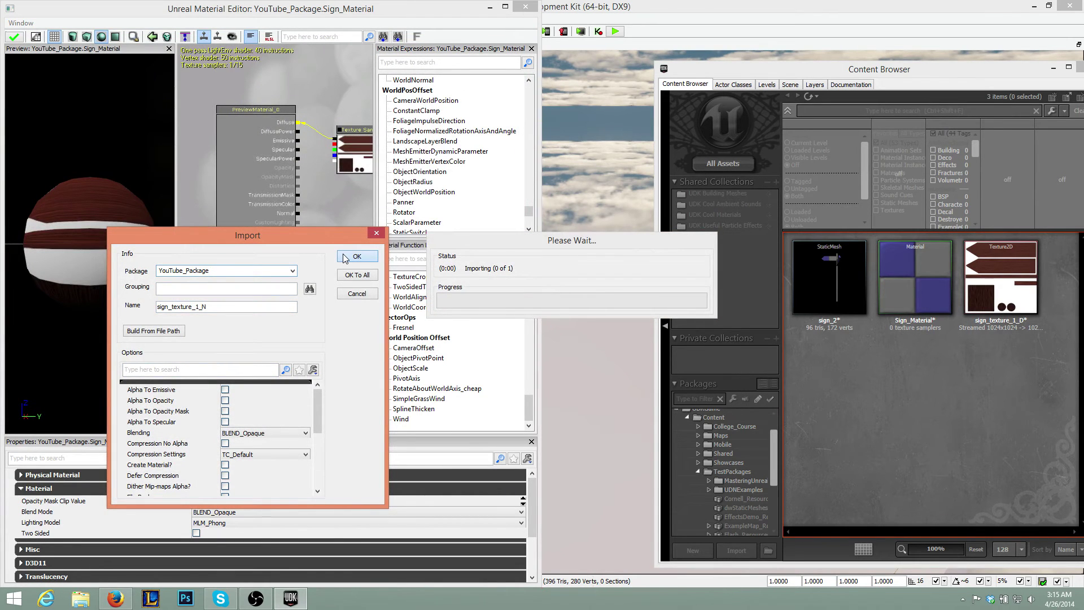
left_click(356, 256)
- Add sign_texture_1_N to the graph, connect it to Sign_Material's Normal input, apply the changes and close the material editor
left_click_drag(835, 384, 300, 226)
left_click_drag(342, 11, 698, 114)
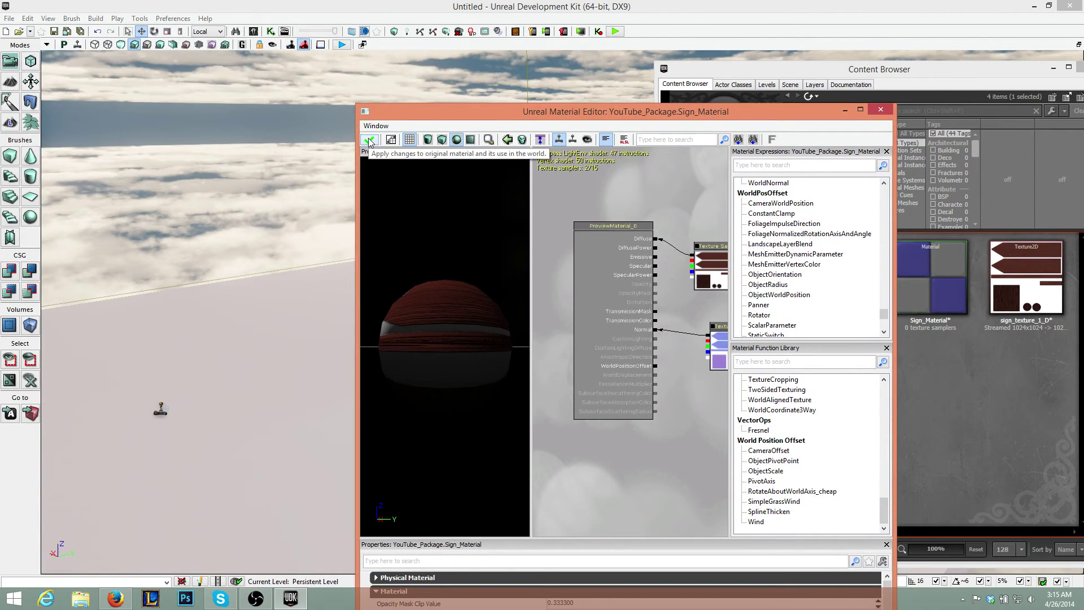
left_click(368, 139)
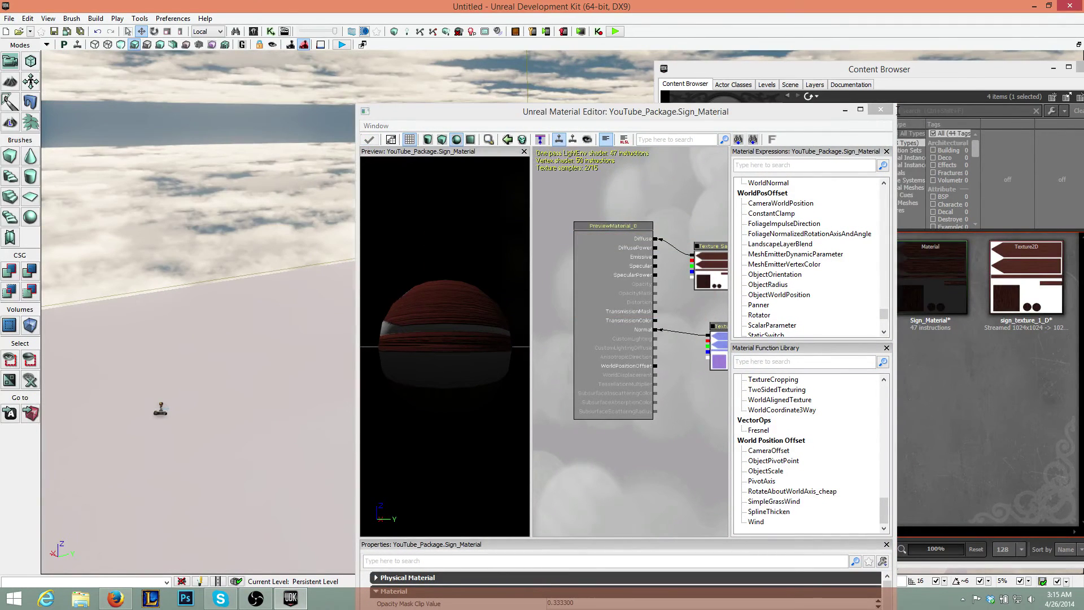
left_click(881, 110)
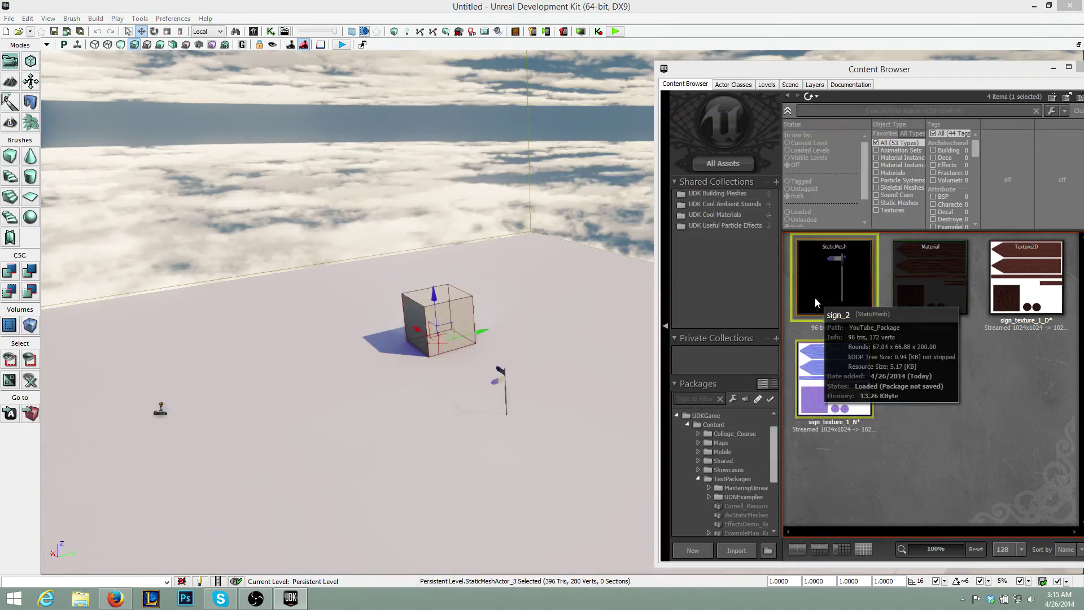
- Open the sign_2 mesh, filter its properties for material, assign Sign_Material to its LOD material element and close the mesh editor
double_click(815, 303)
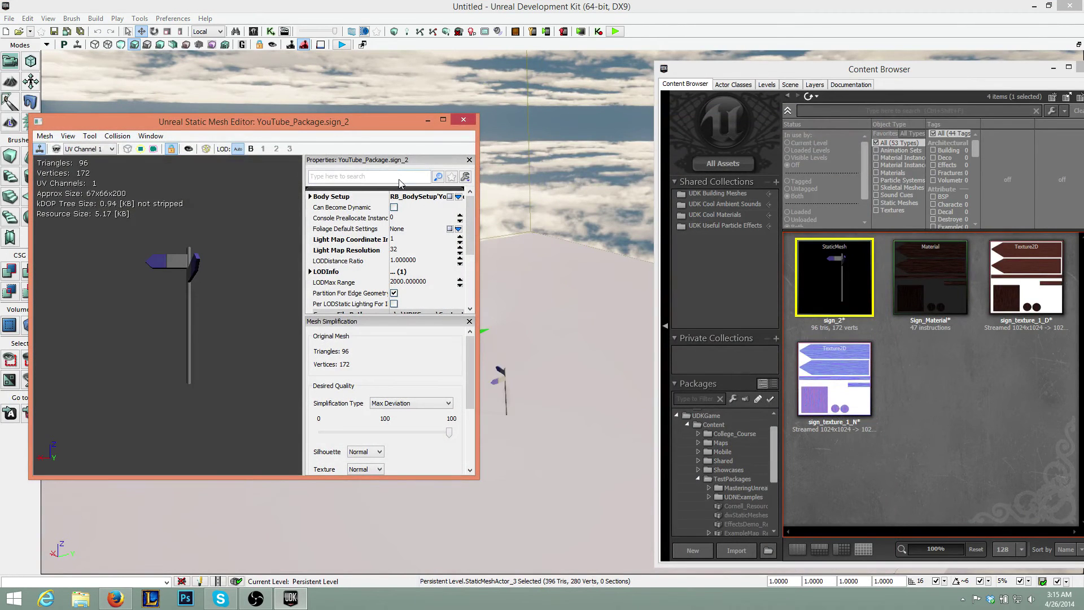
left_click(346, 177)
type("material")
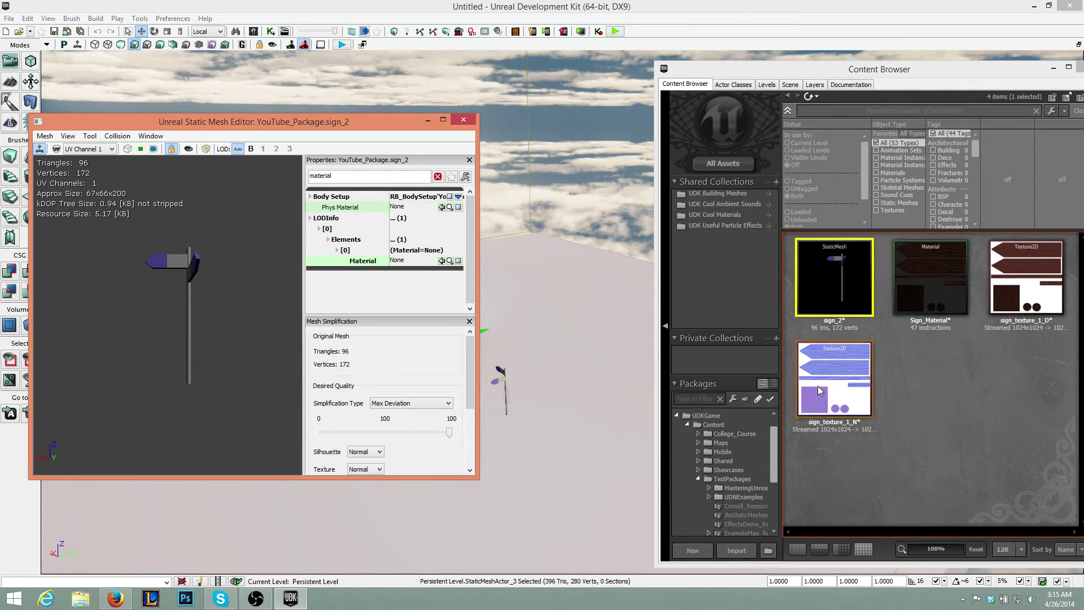
left_click(926, 252)
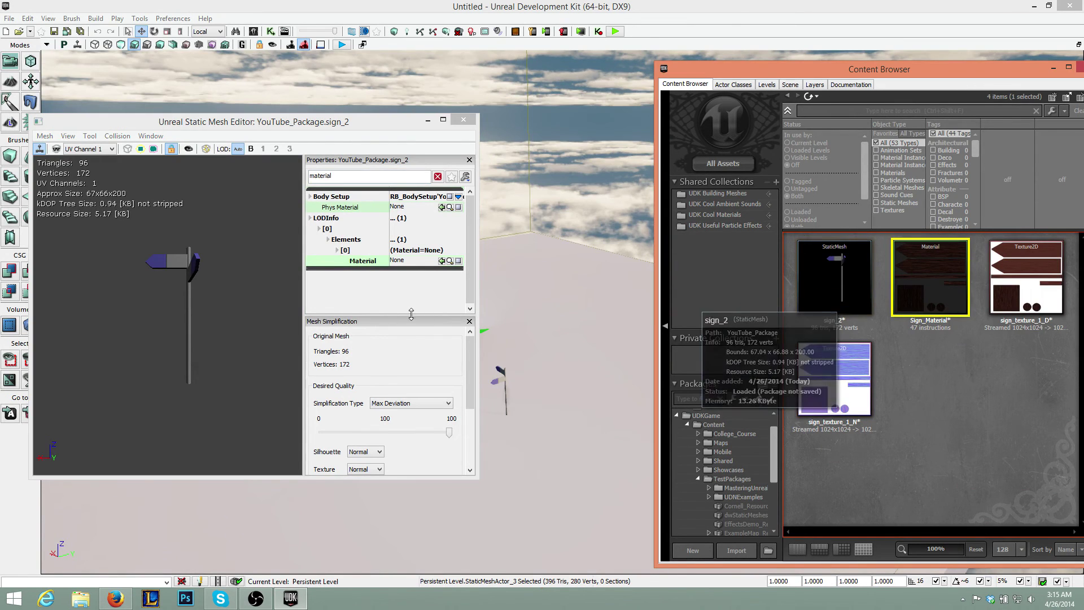
left_click(442, 261)
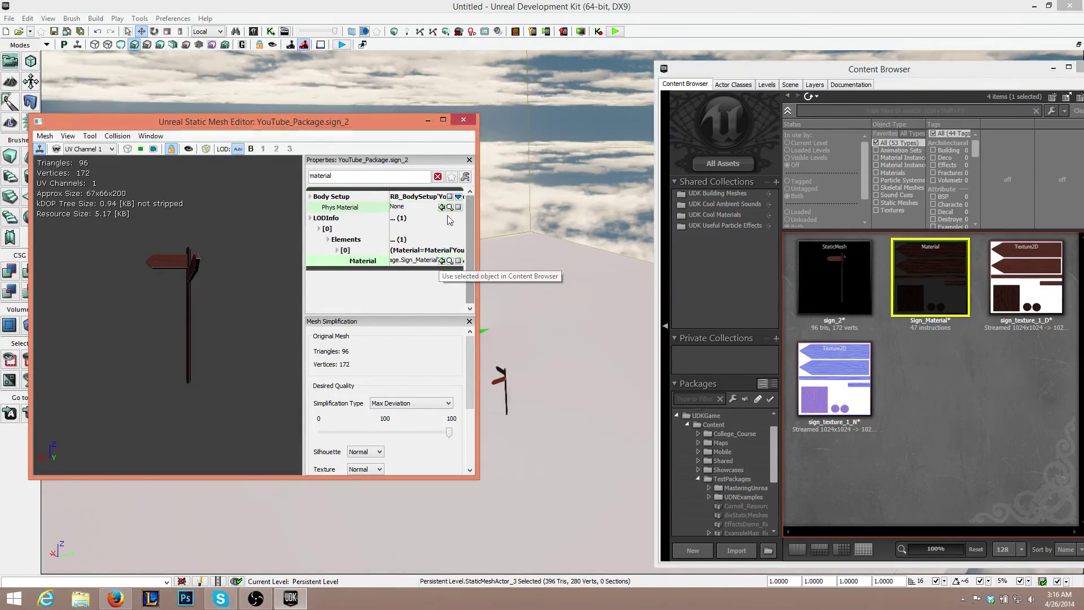
left_click(458, 121)
- Close the Content Browser, start a play session beside the signpost and walk around it to inspect its textured surfaces
left_click(1079, 69)
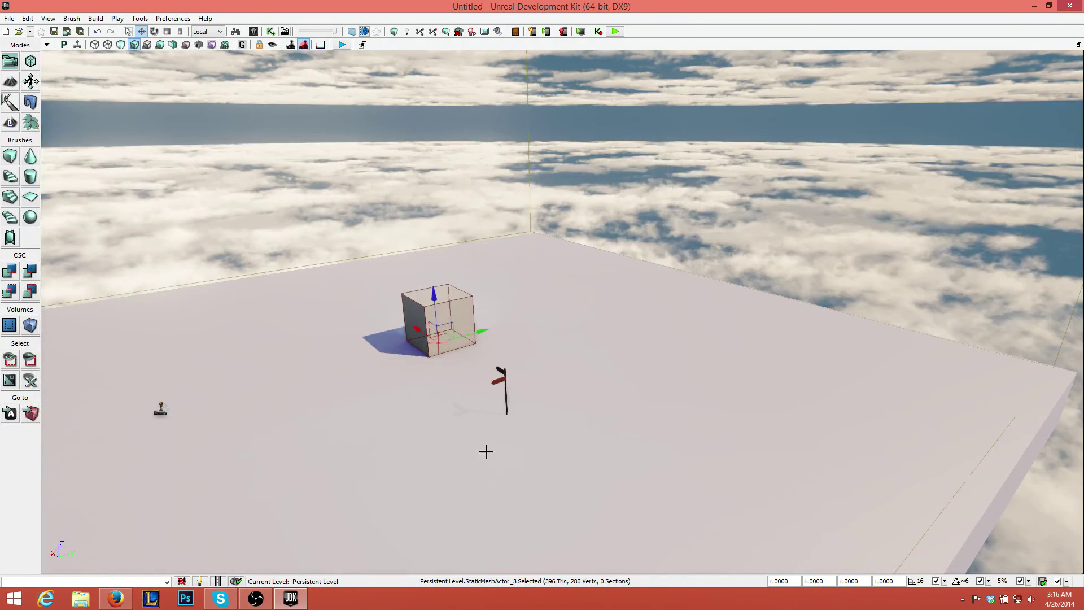
right_click(480, 444)
left_click(521, 433)
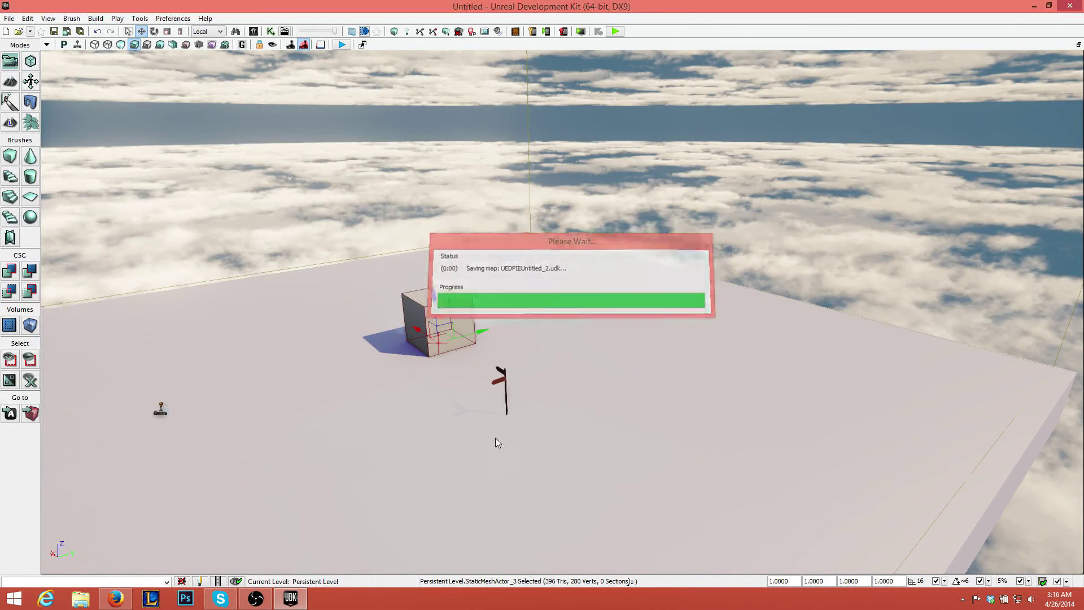
key("a")
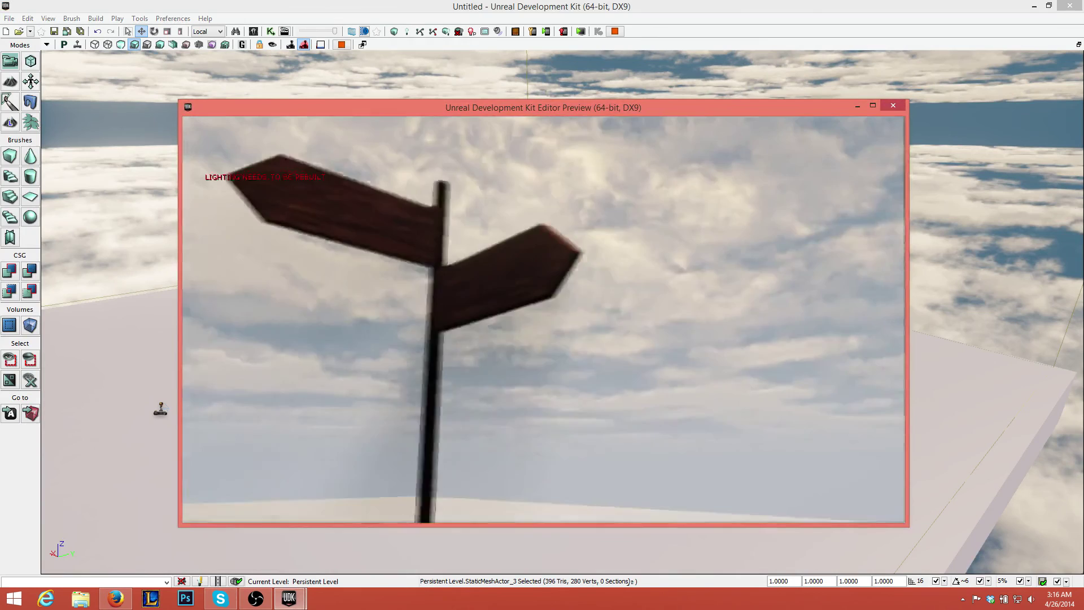
key("d")
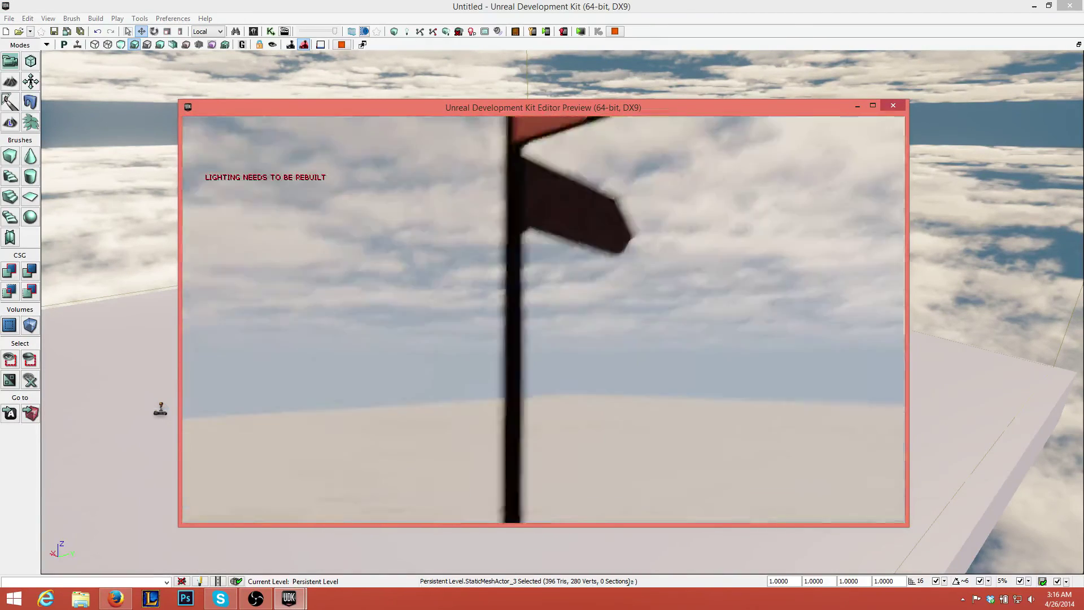
key("d")
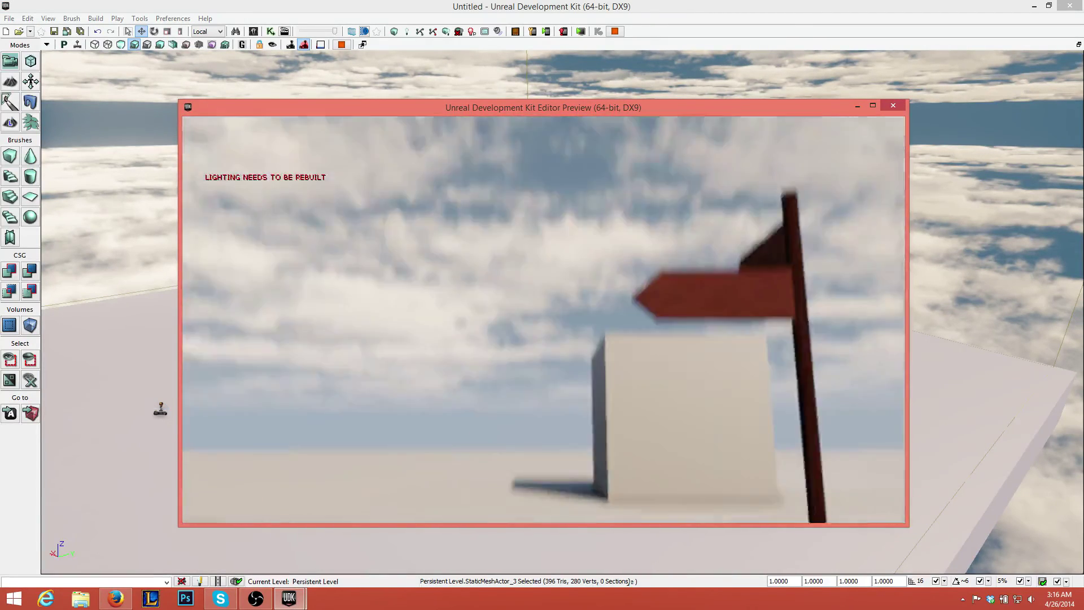
key("a")
key("a")
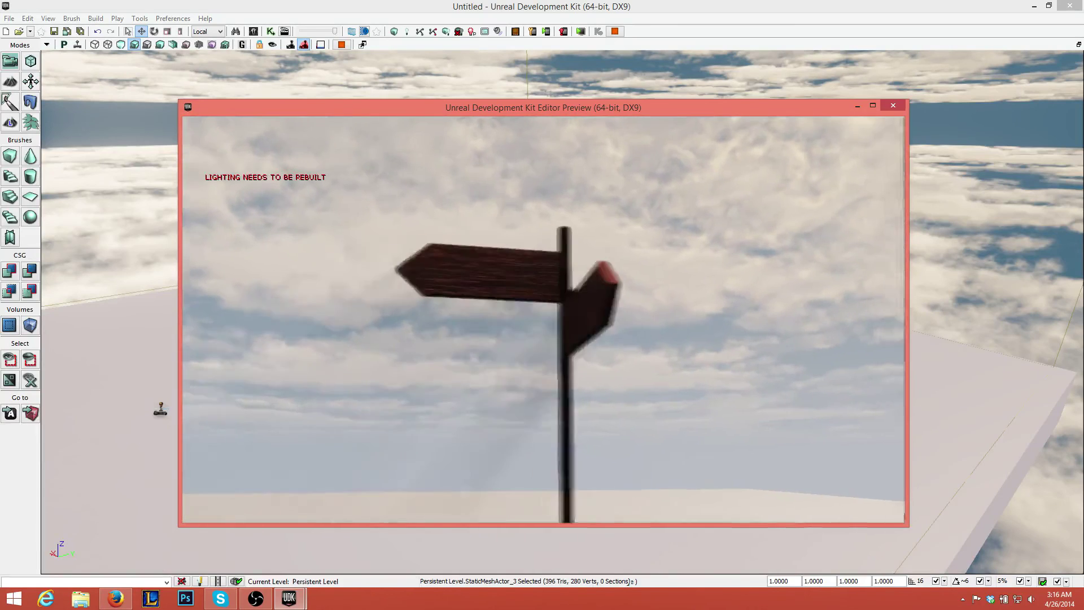
key("w")
key("d")
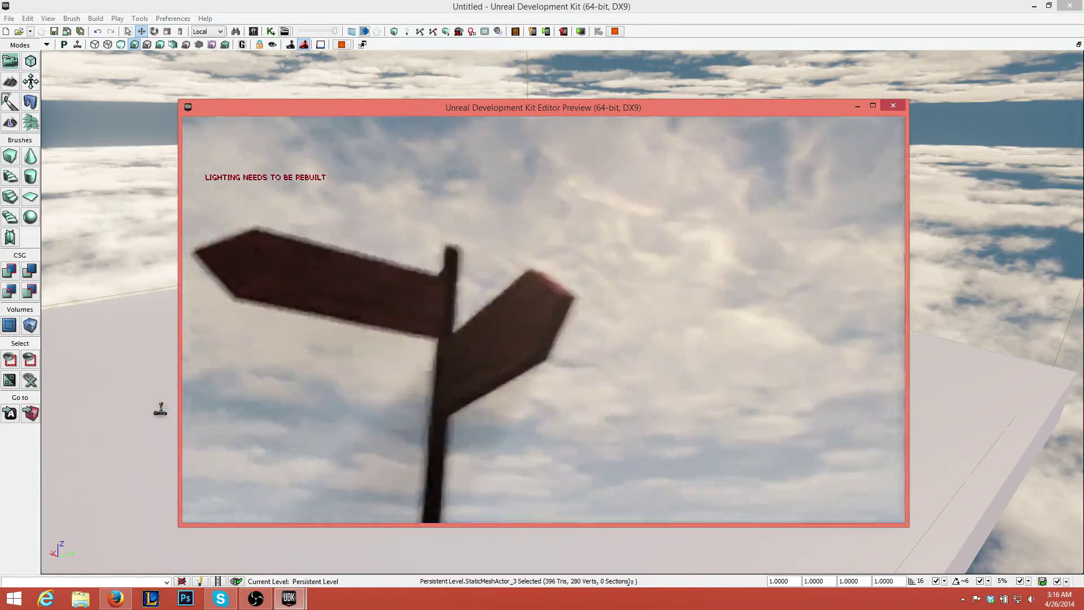
key("d")
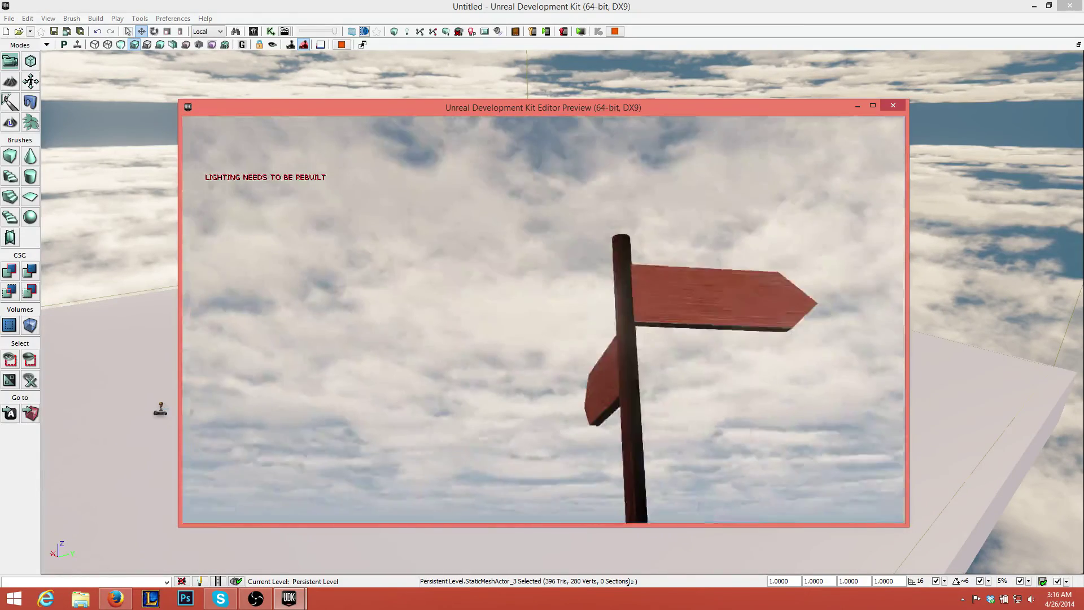